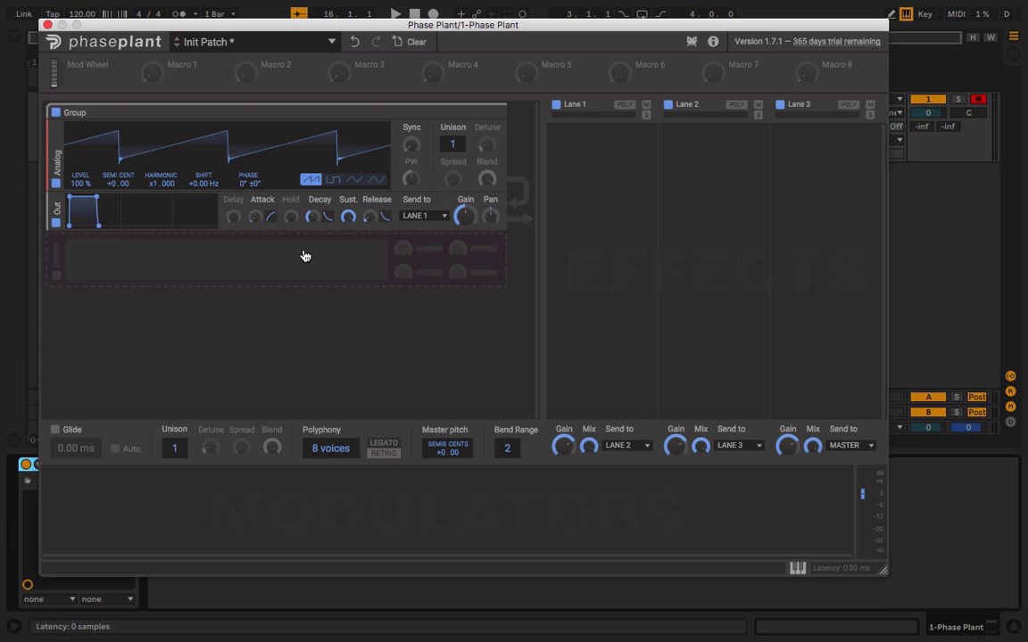
# Step: Add a second group with a triangle-wave Analog oscillator, and switch the first oscillator from saw to sine
pyautogui.click(260, 277)
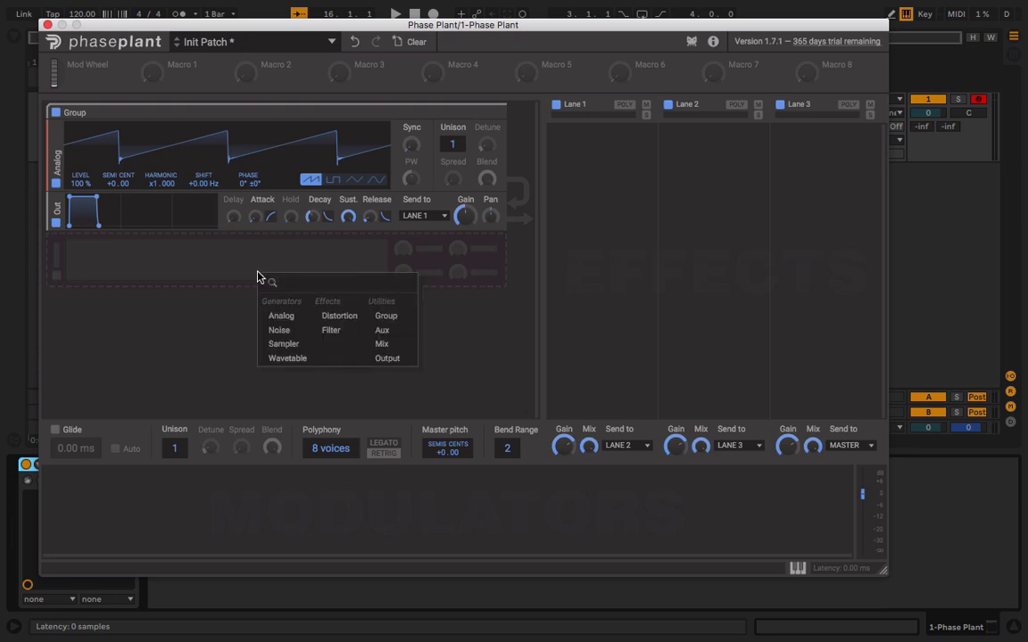
pyautogui.click(381, 330)
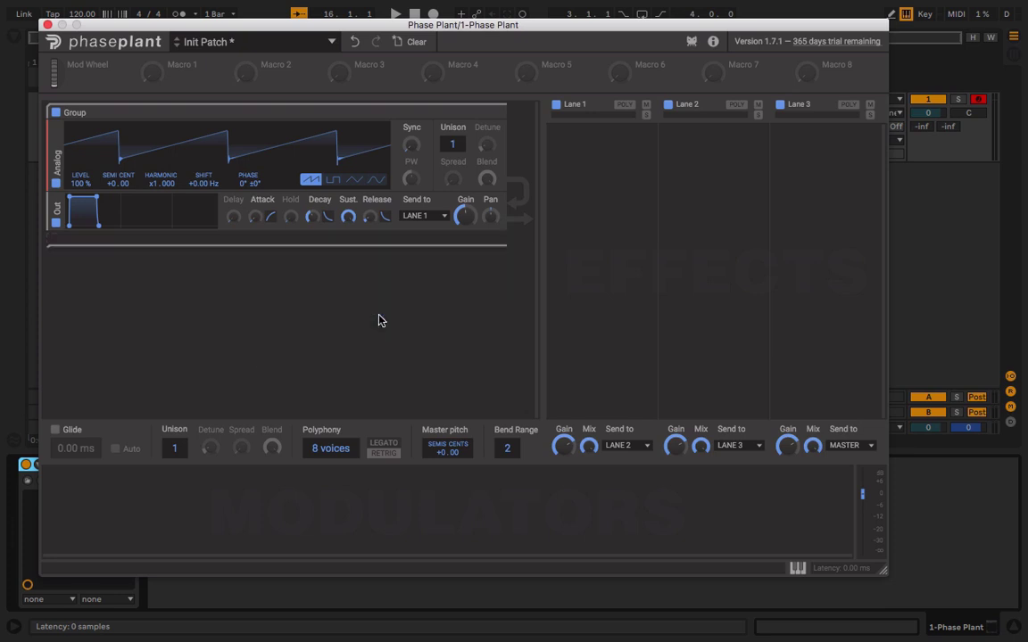
pyautogui.click(259, 291)
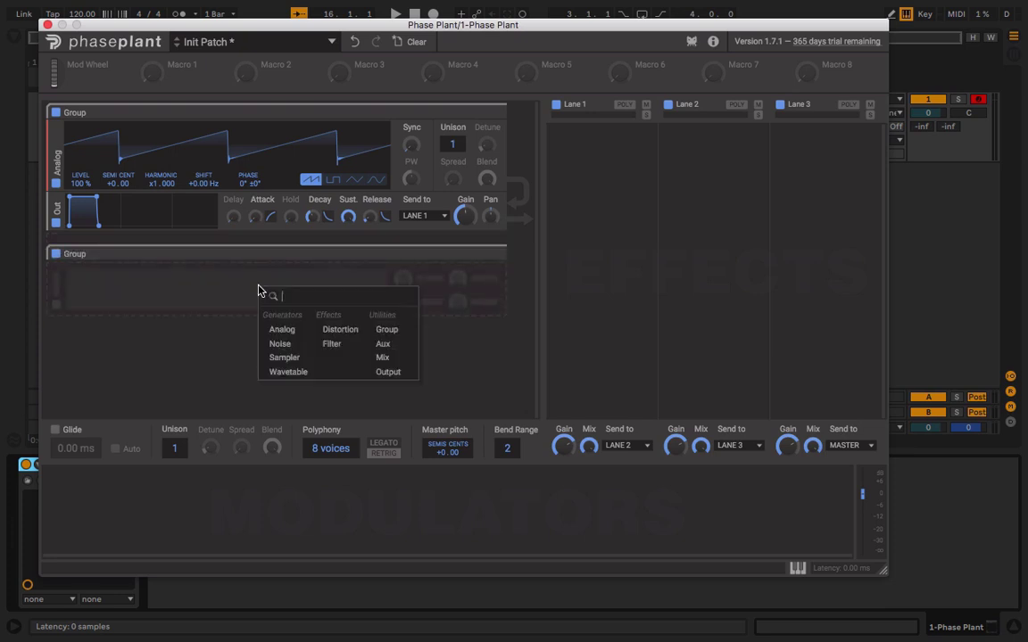
pyautogui.click(282, 332)
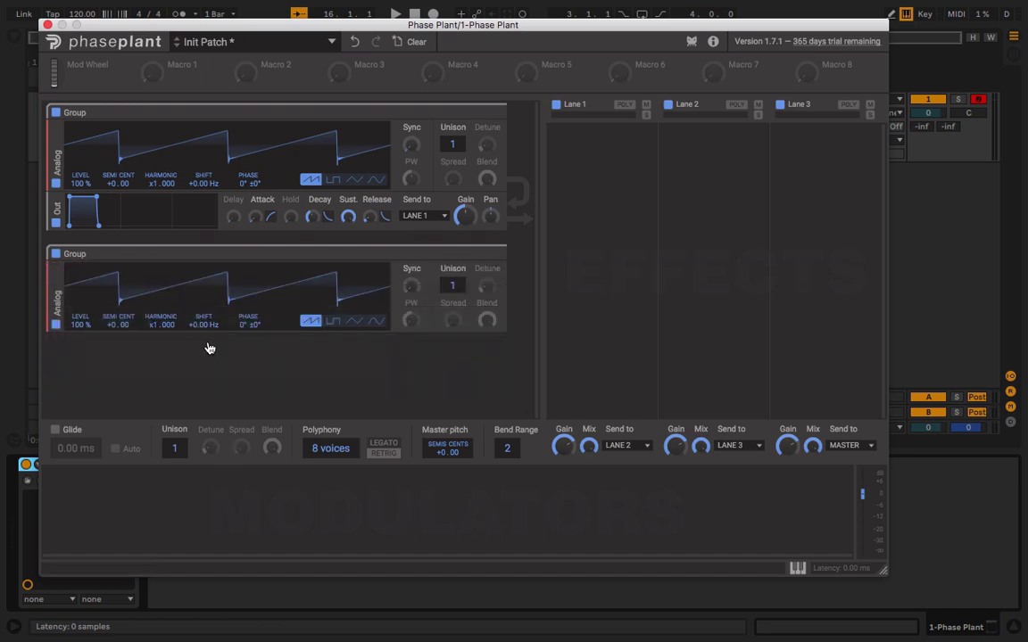
pyautogui.click(355, 323)
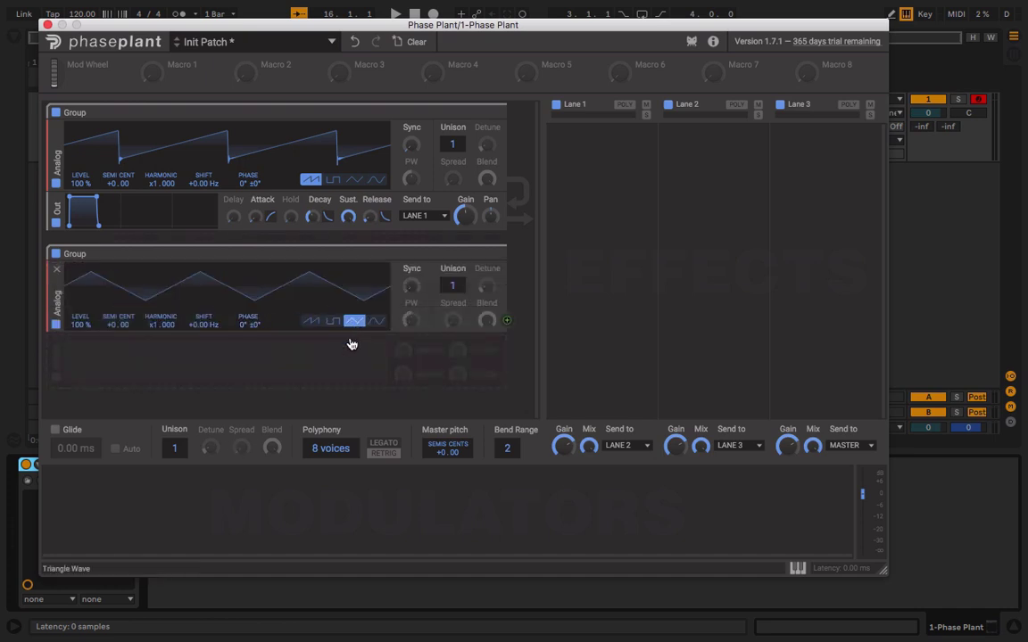
pyautogui.click(378, 181)
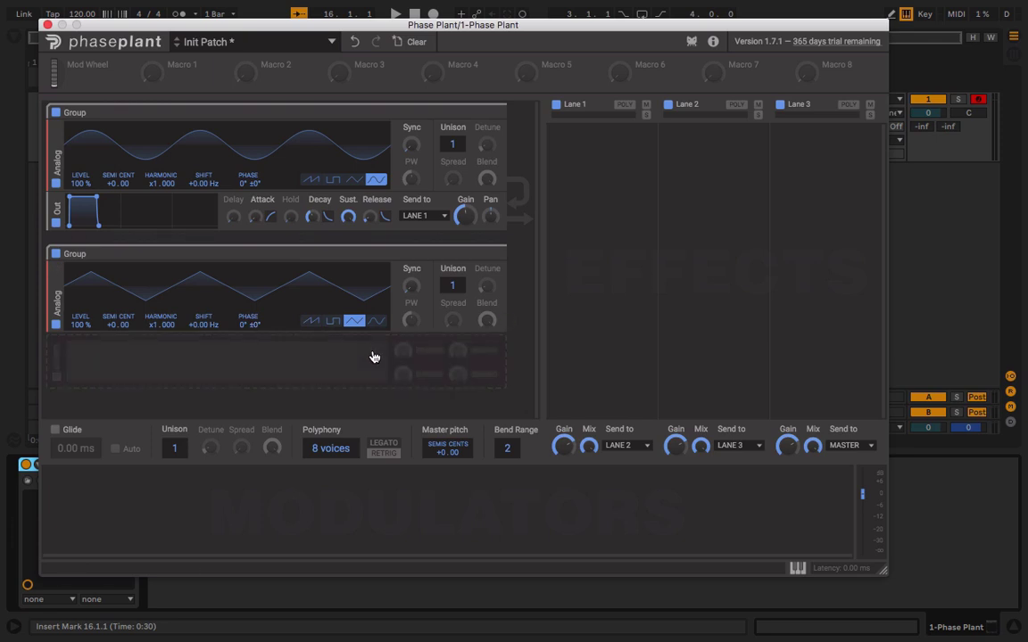
# Step: Add an Output module to the triangle oscillator and route it to the sine oscillator's PHASE at 40%
pyautogui.click(331, 359)
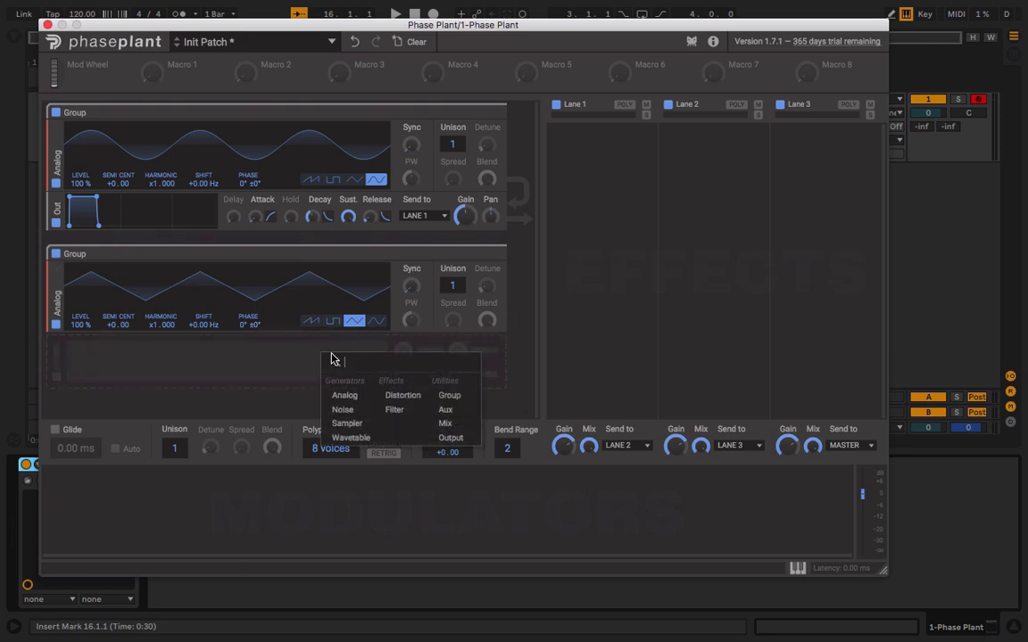
pyautogui.click(450, 437)
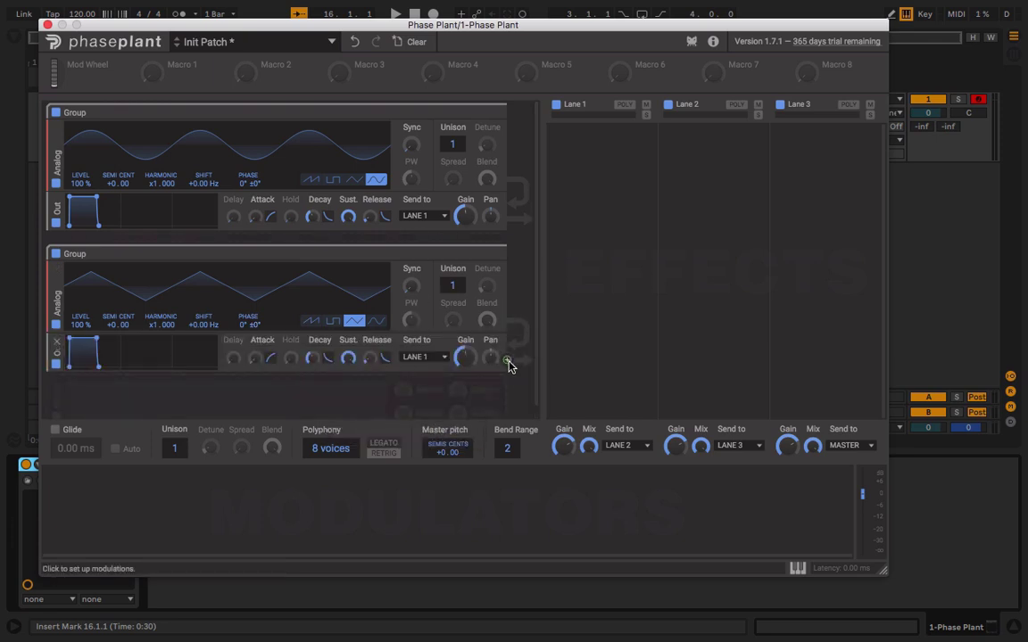
pyautogui.click(504, 360)
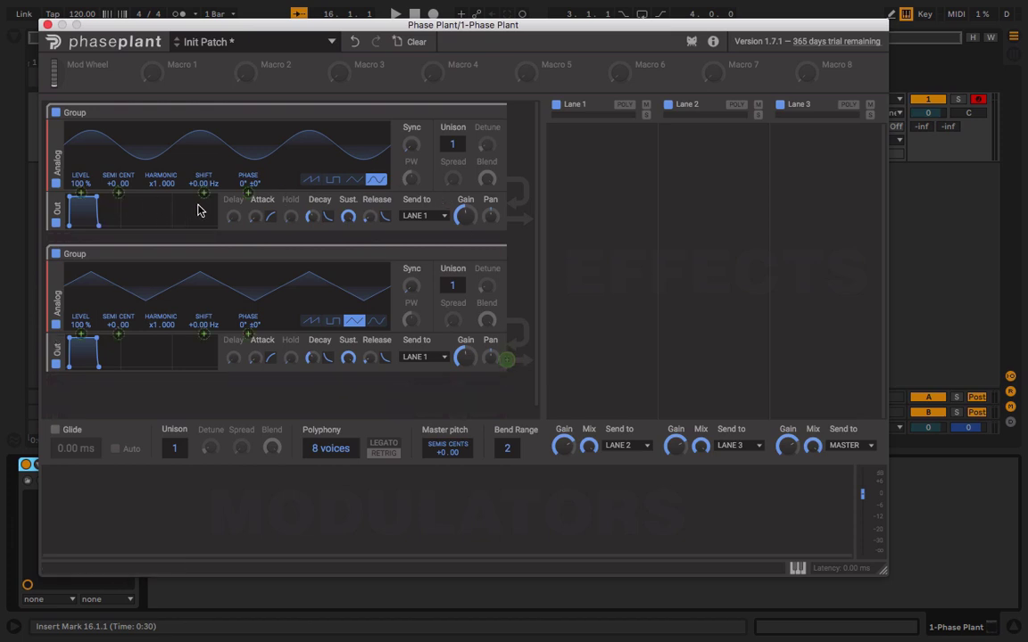
pyautogui.click(248, 192)
pyautogui.moveTo(248, 193); pyautogui.dragTo(248, 166)
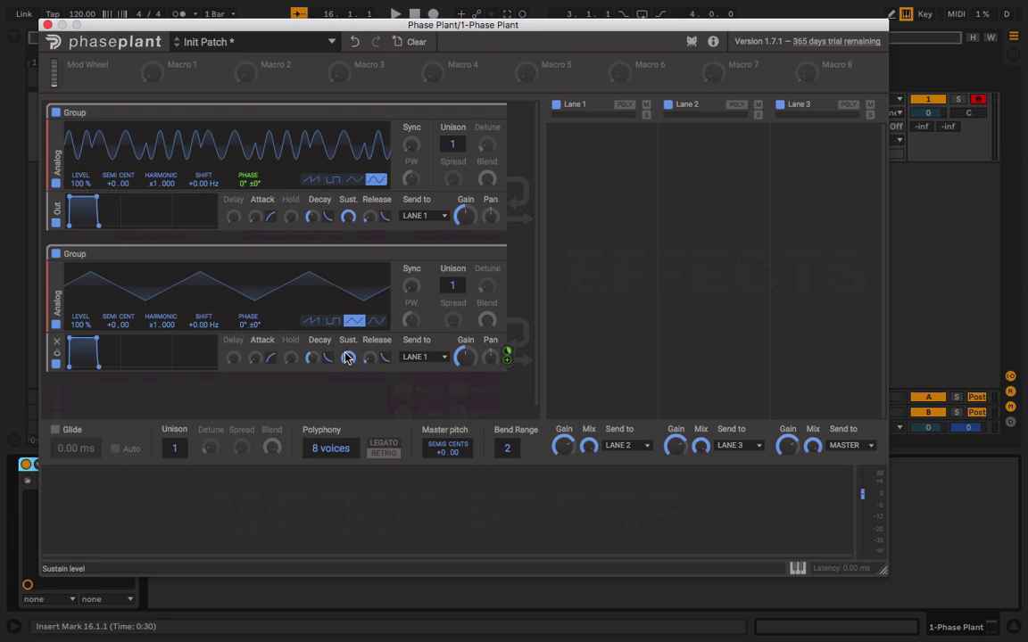
# Step: Lower the triangle output's sustain to 30% and shorten its decay, raising the triangle harmonic
pyautogui.moveTo(350, 361); pyautogui.dragTo(350, 389)
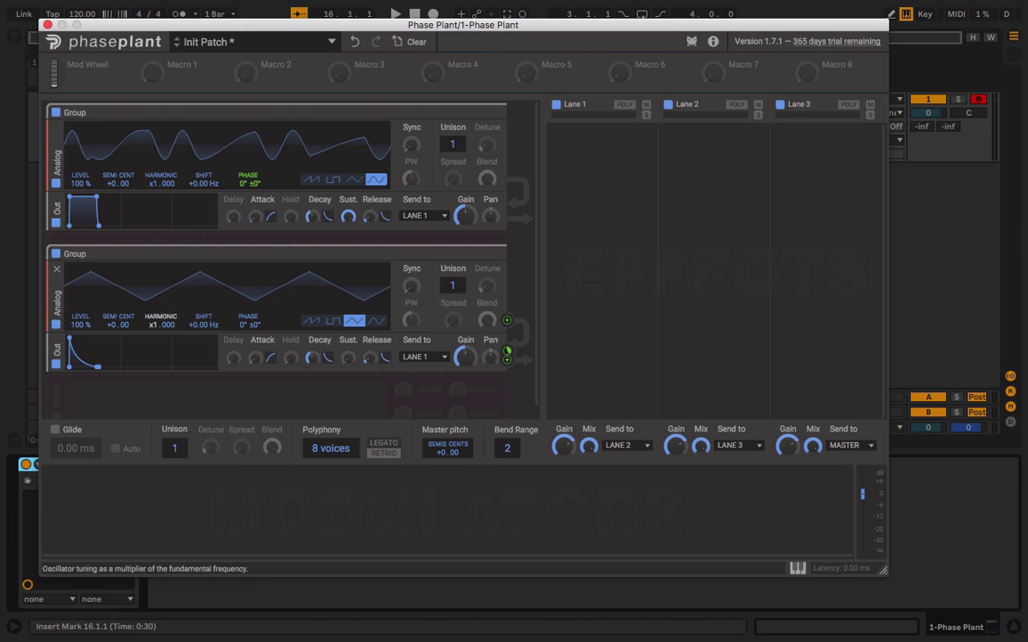
pyautogui.moveTo(153, 326); pyautogui.dragTo(154, 308)
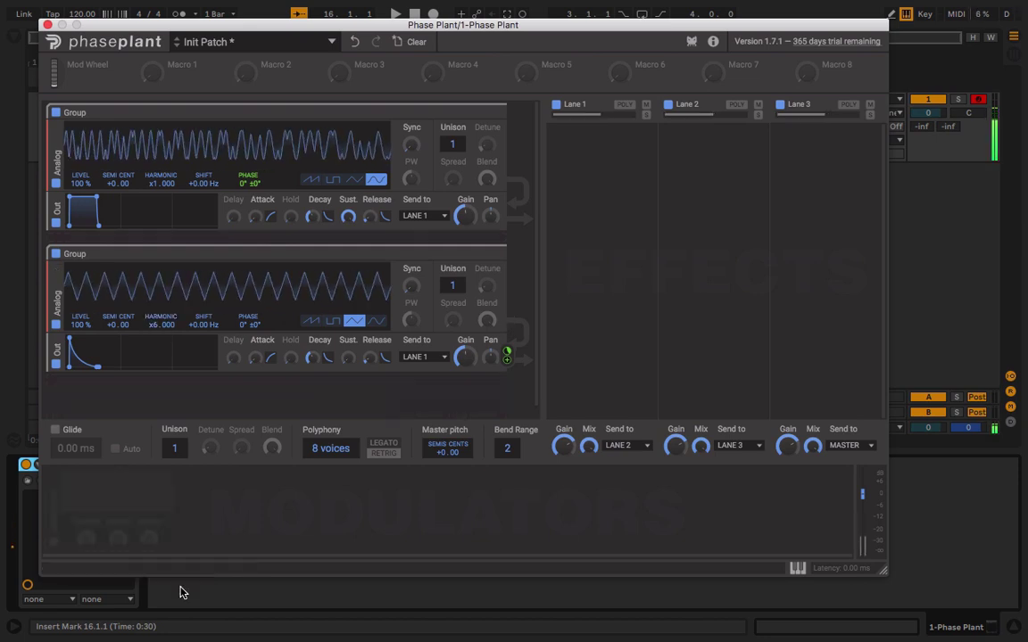
pyautogui.moveTo(312, 357); pyautogui.dragTo(311, 367)
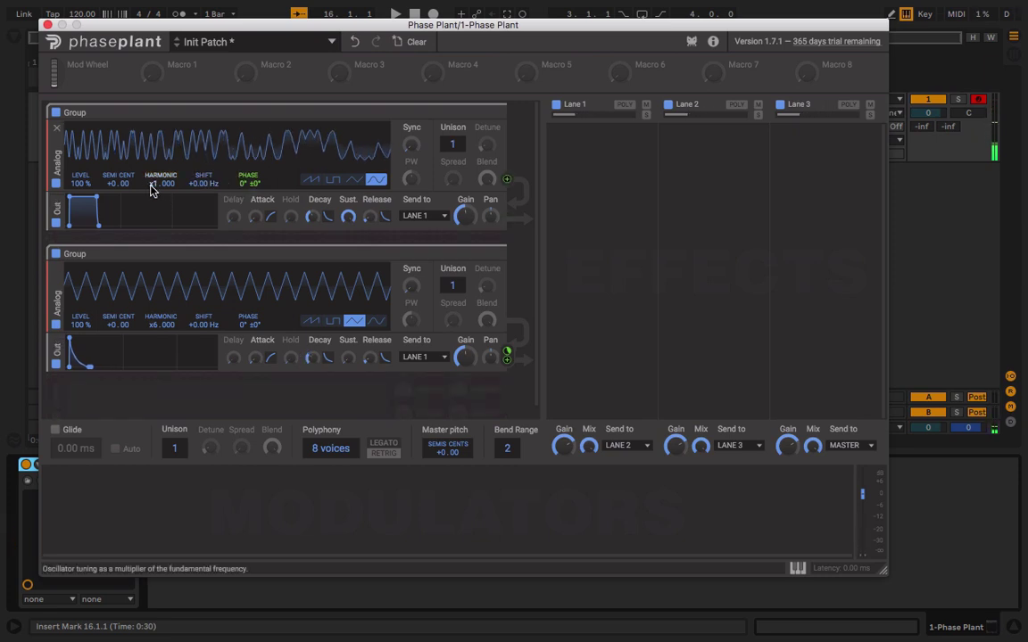
# Step: Set the sine harmonic to x2.501 and the triangle harmonic to x4.000, then lower the output gain
pyautogui.scroll(3, 152, 188)
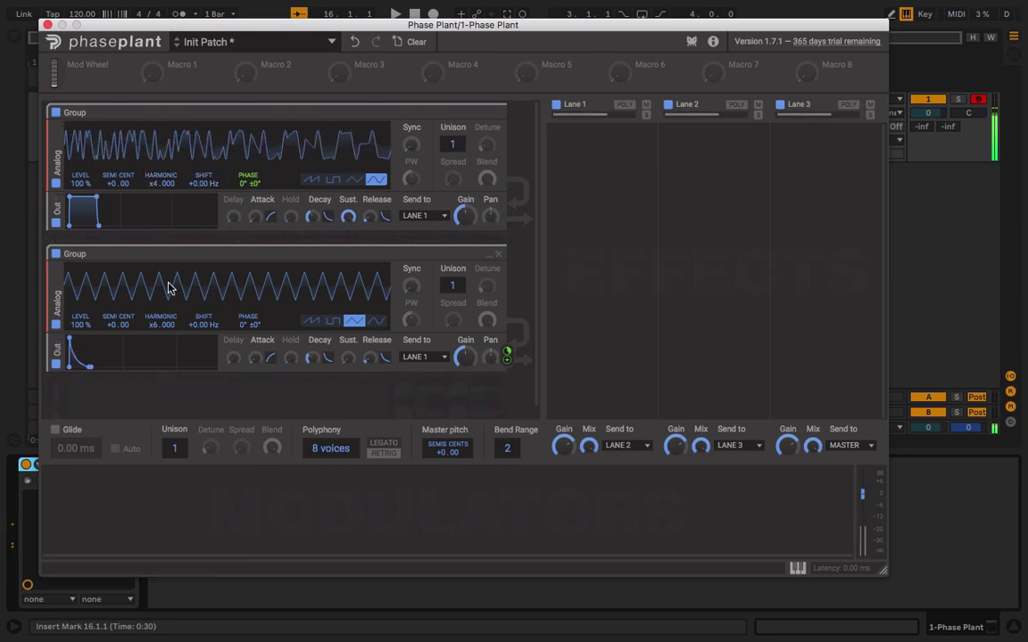
pyautogui.moveTo(153, 183); pyautogui.dragTo(153, 169)
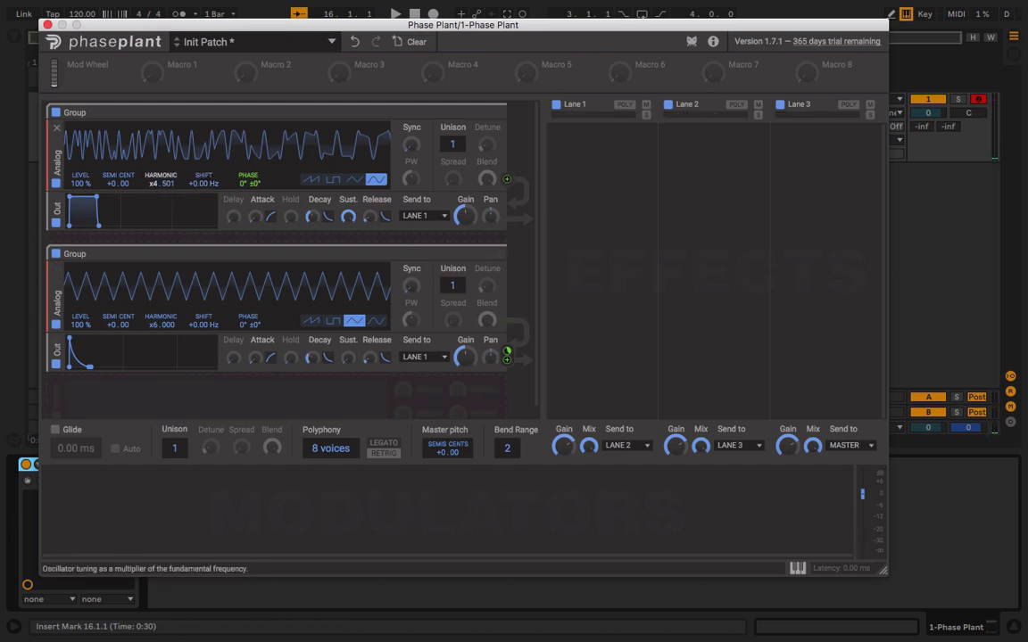
pyautogui.moveTo(162, 183); pyautogui.dragTo(162, 191)
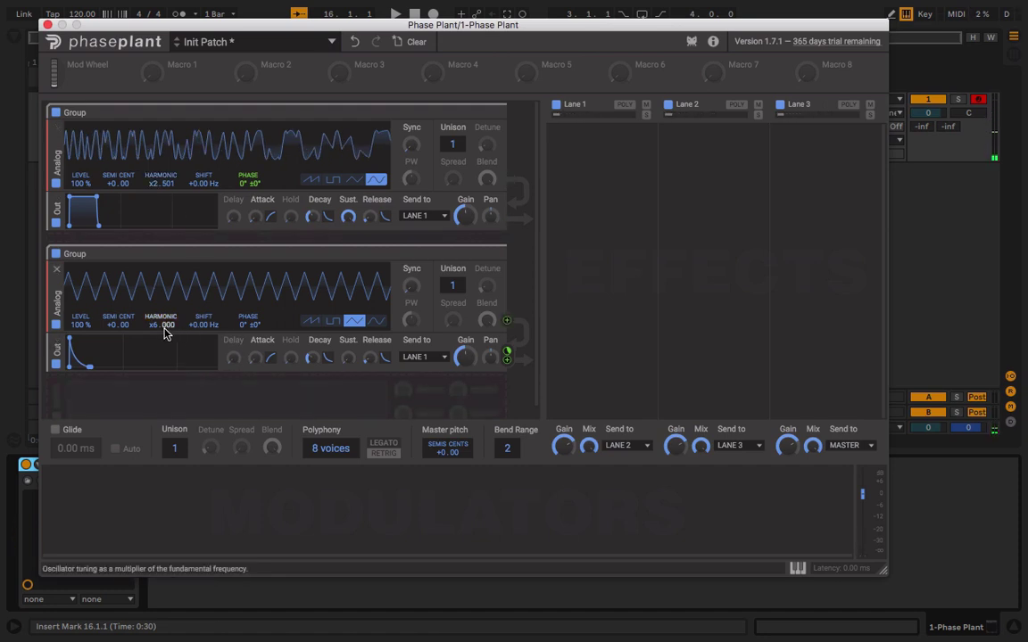
pyautogui.moveTo(161, 325); pyautogui.dragTo(162, 339)
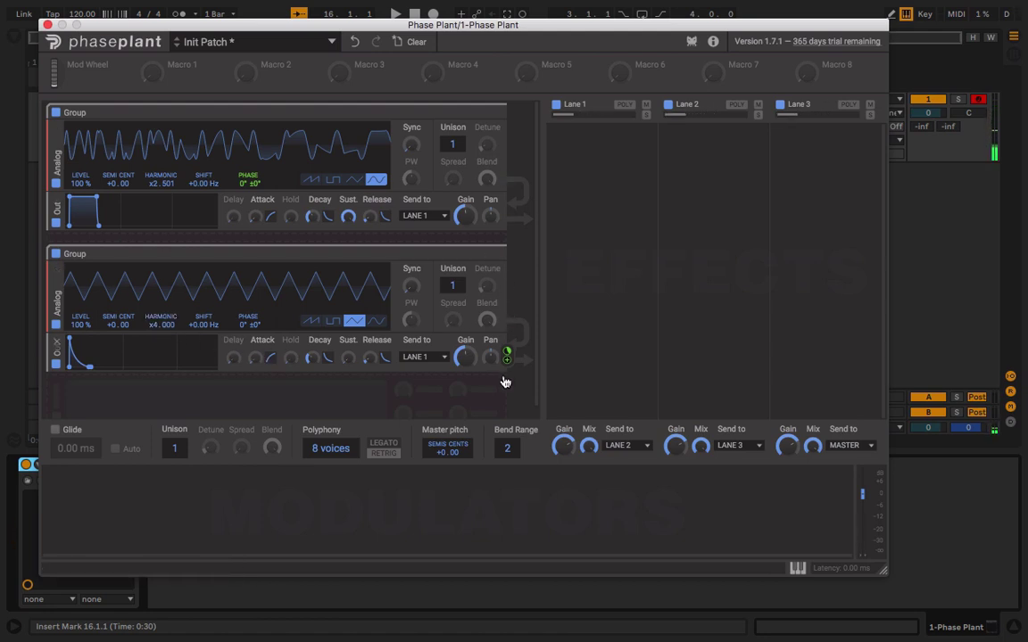
pyautogui.moveTo(464, 357); pyautogui.dragTo(465, 359)
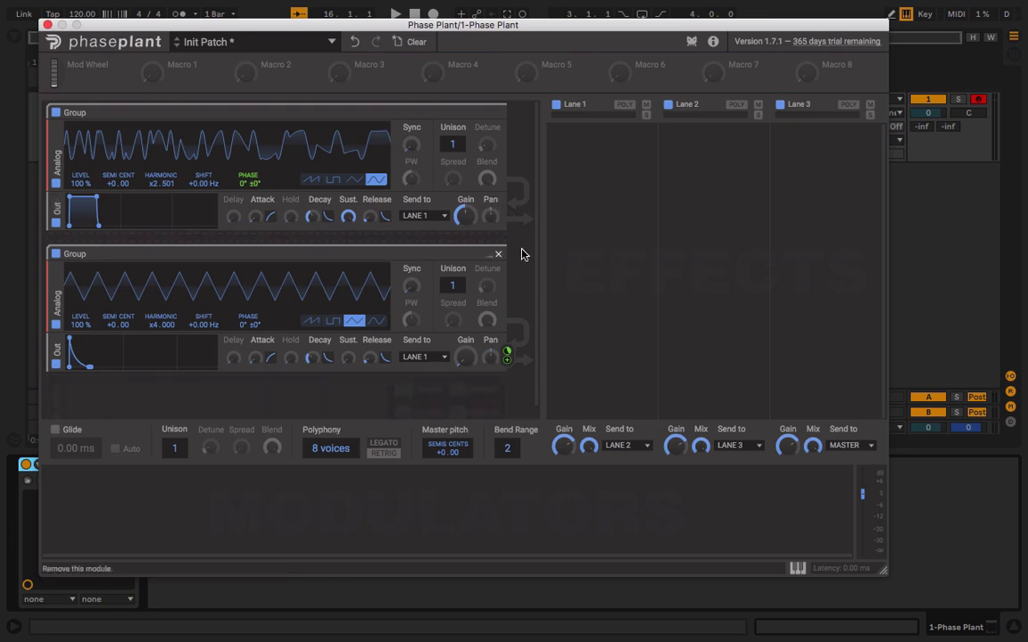
# Step: Clear the patch and add an Analog saw oscillator
pyautogui.click(403, 41)
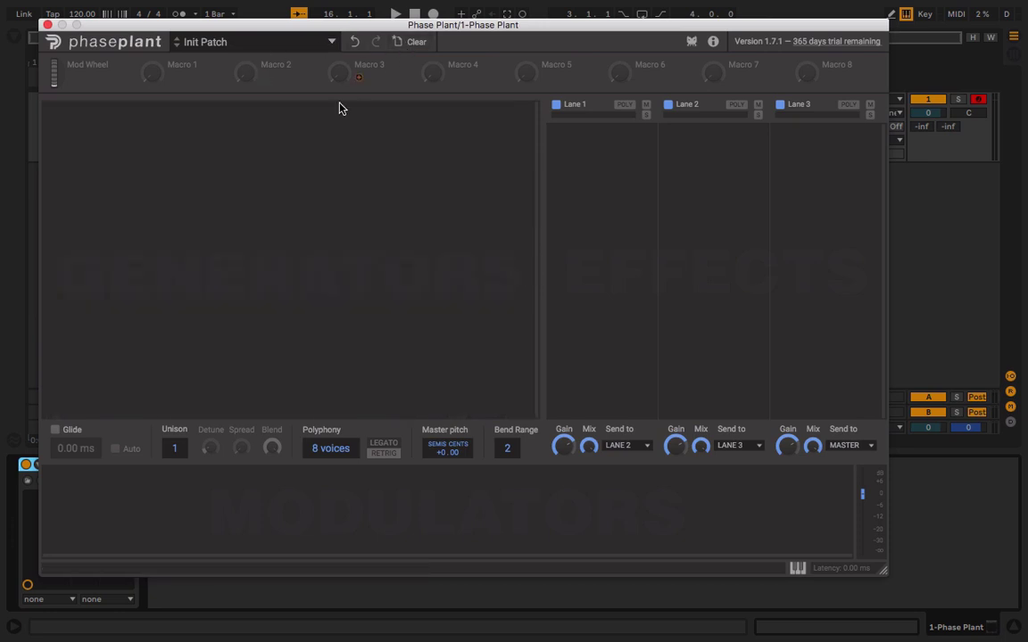
pyautogui.click(250, 141)
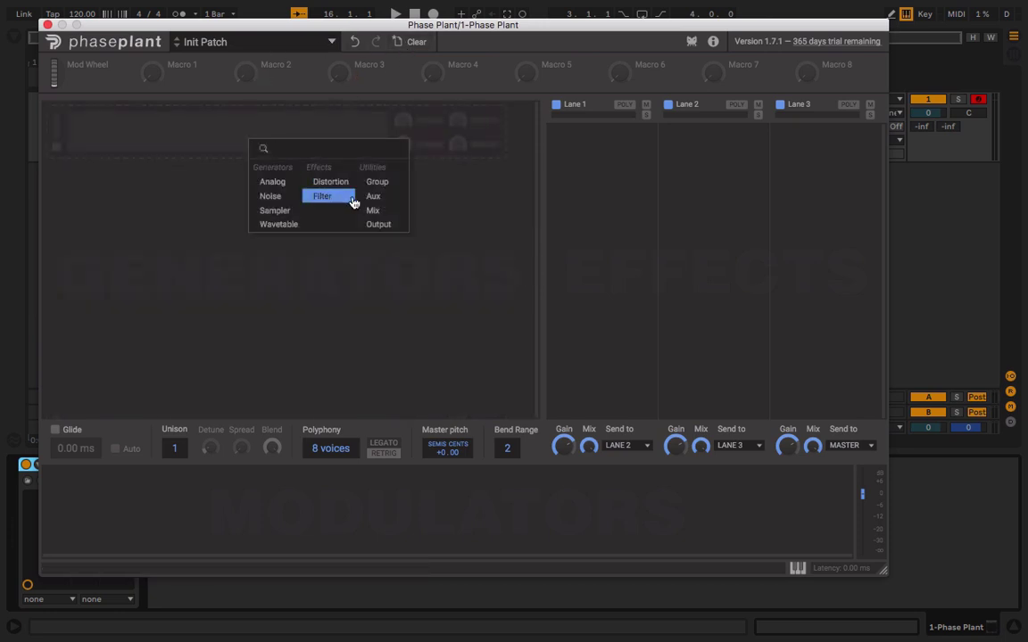
pyautogui.click(290, 185)
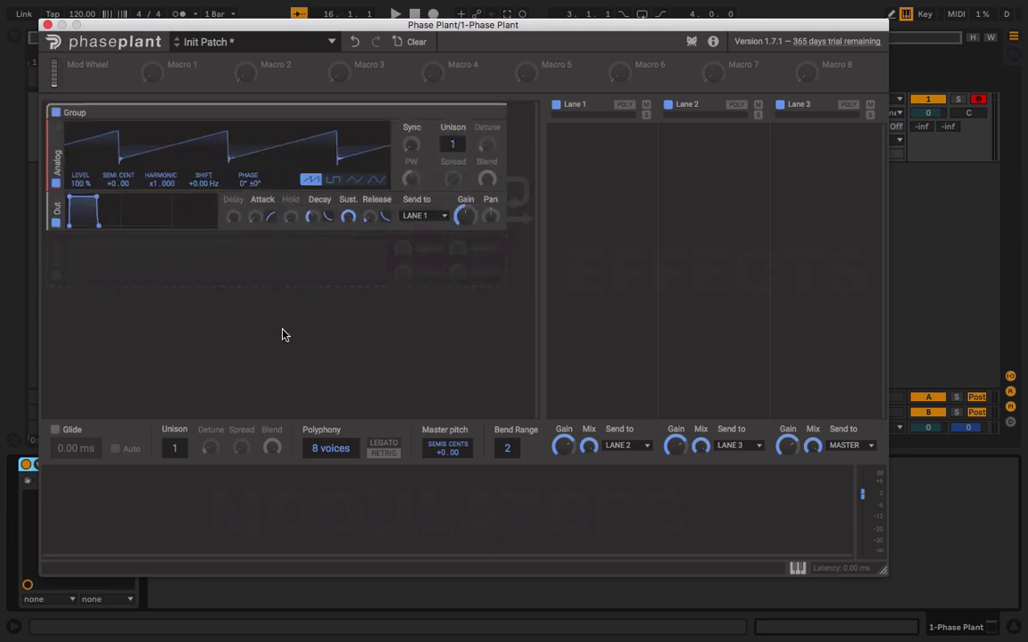
# Step: Add a second Analog saw oscillator below it with its own Output module
pyautogui.click(307, 281)
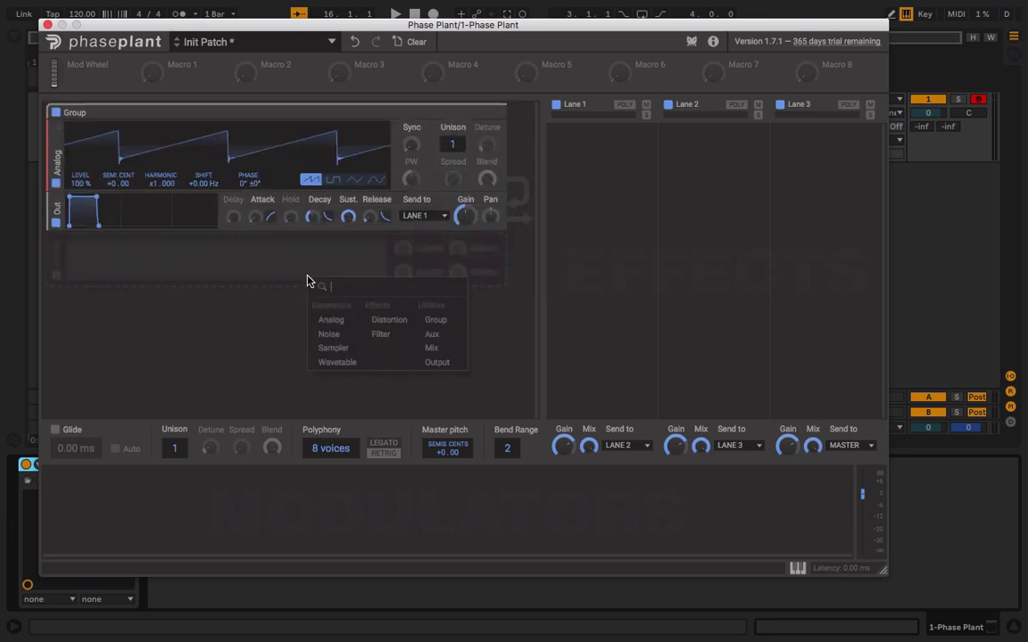
pyautogui.click(333, 323)
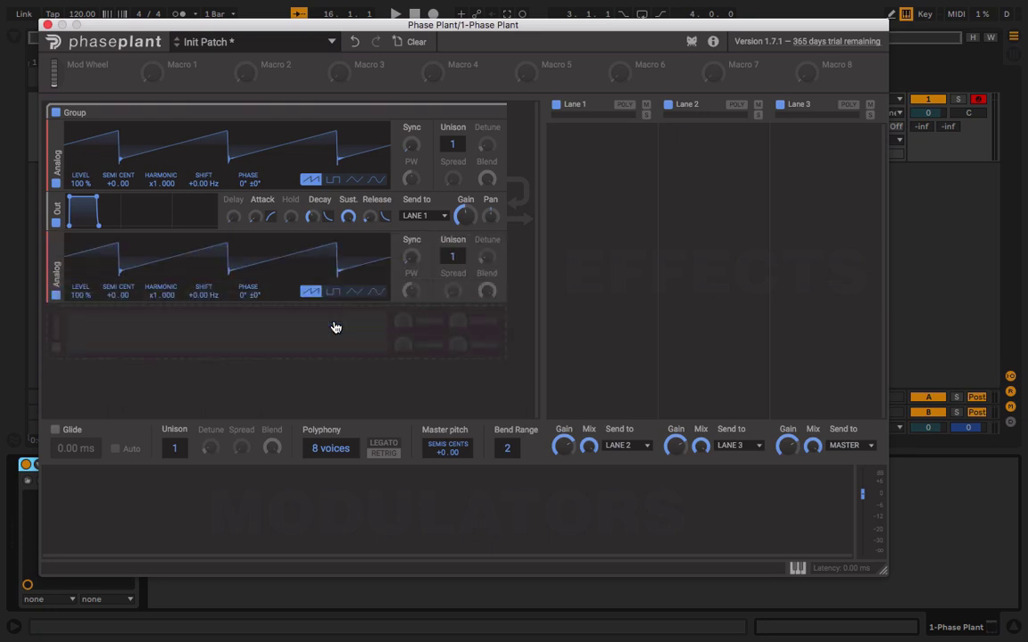
pyautogui.click(335, 328)
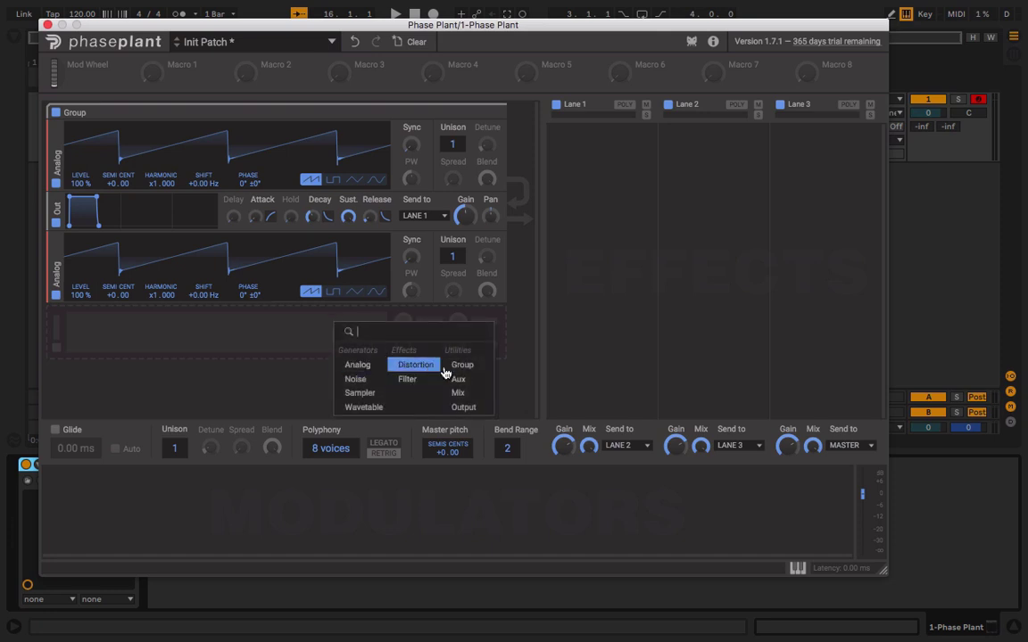
pyautogui.click(472, 409)
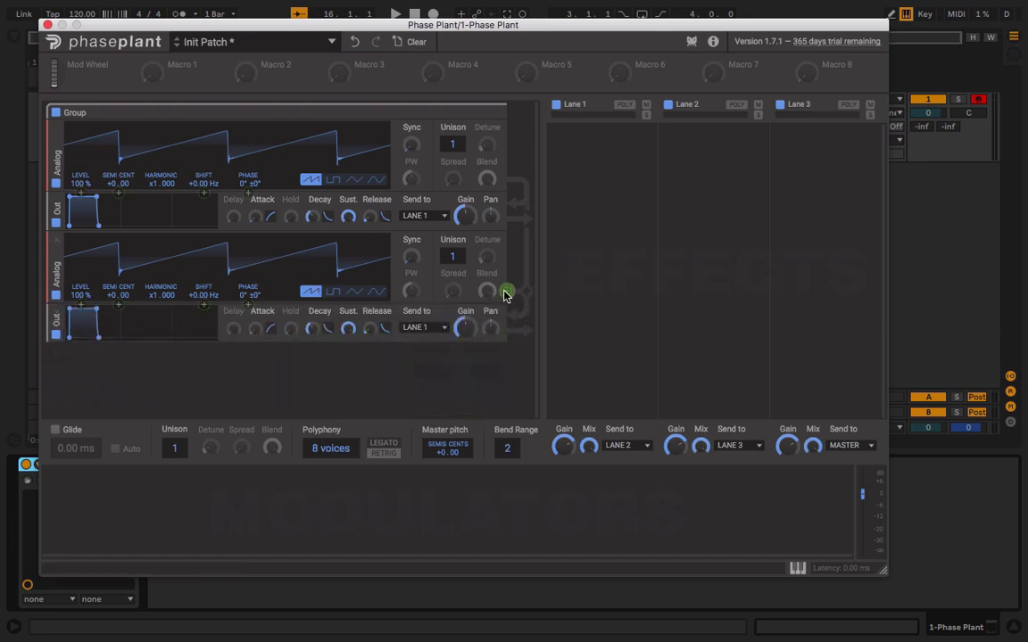
# Step: Drag the second Out module's modulation onto the first oscillator's PHASE target
pyautogui.moveTo(507, 331); pyautogui.dragTo(248, 259)
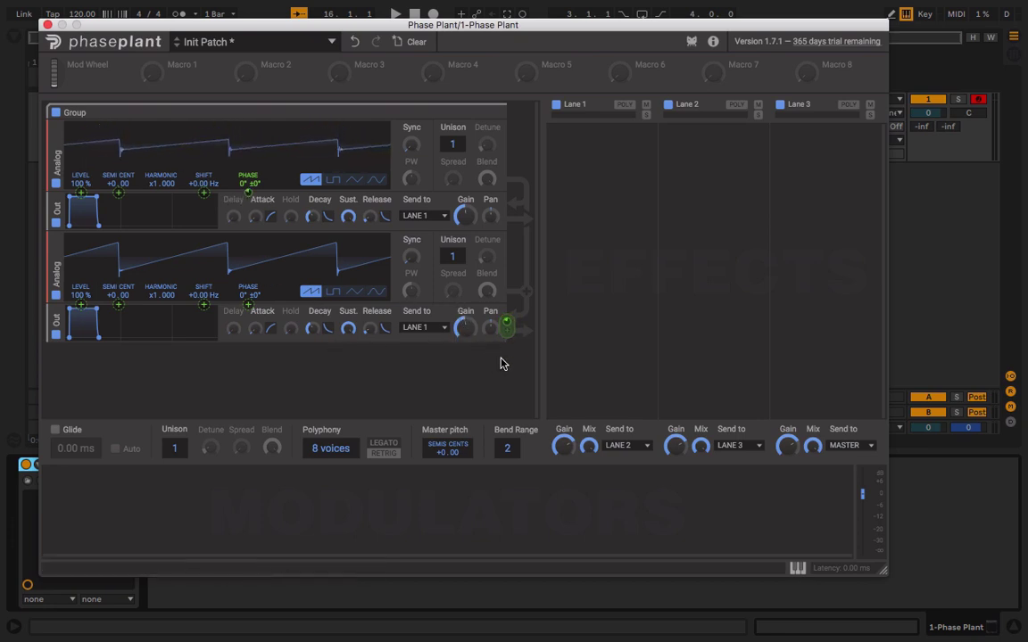
# Step: Remove the second oscillator's output module and add an empty group below
pyautogui.click(58, 325)
pyautogui.click(259, 361)
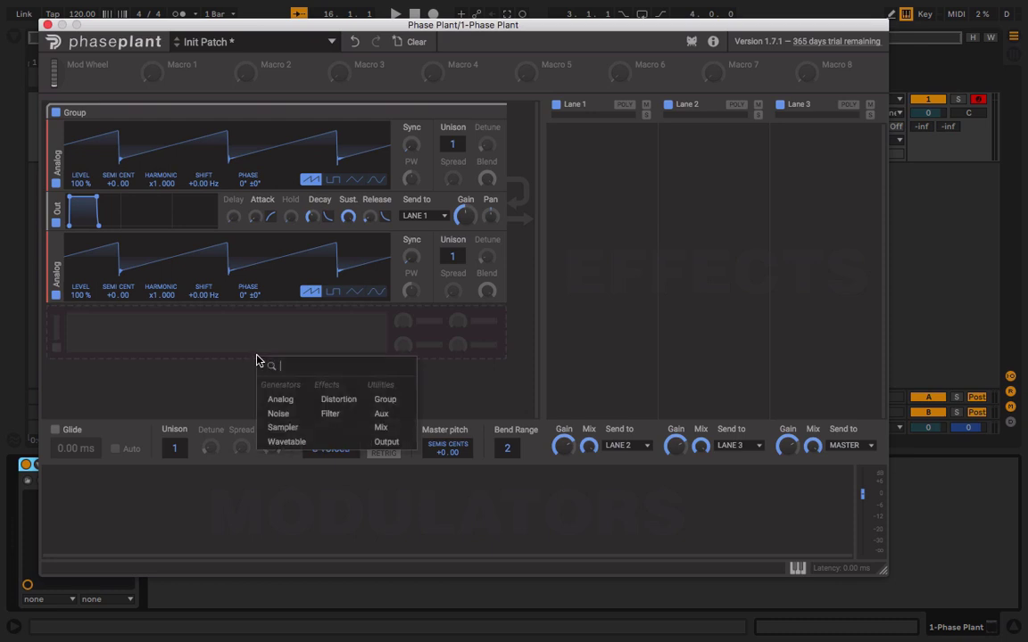
pyautogui.click(381, 398)
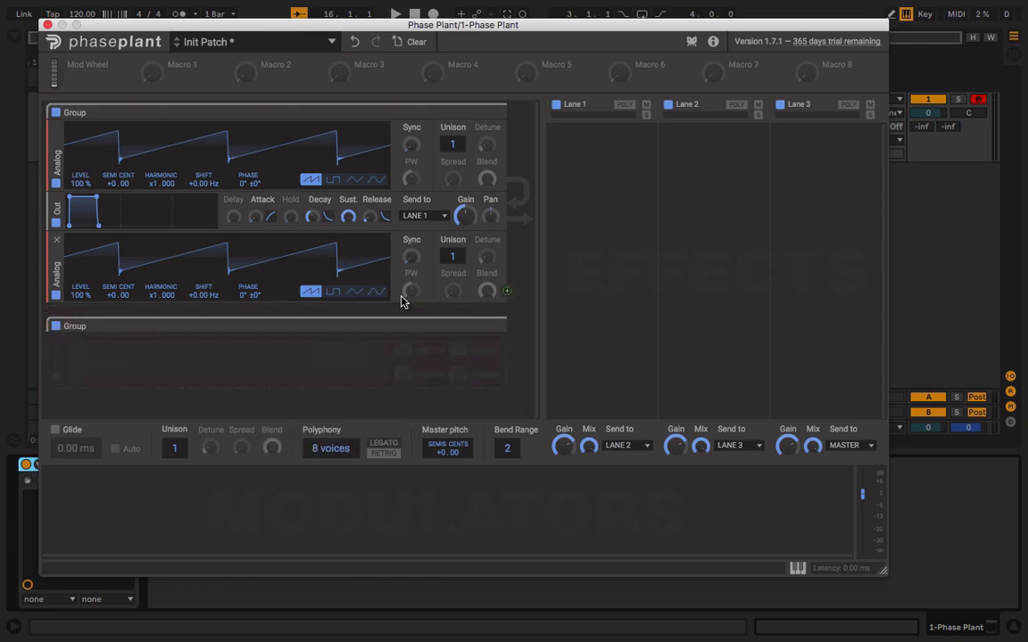
# Step: Try modulating the first oscillator's Shift at 82%, remove it, and move the second oscillator into the new group
pyautogui.click(507, 293)
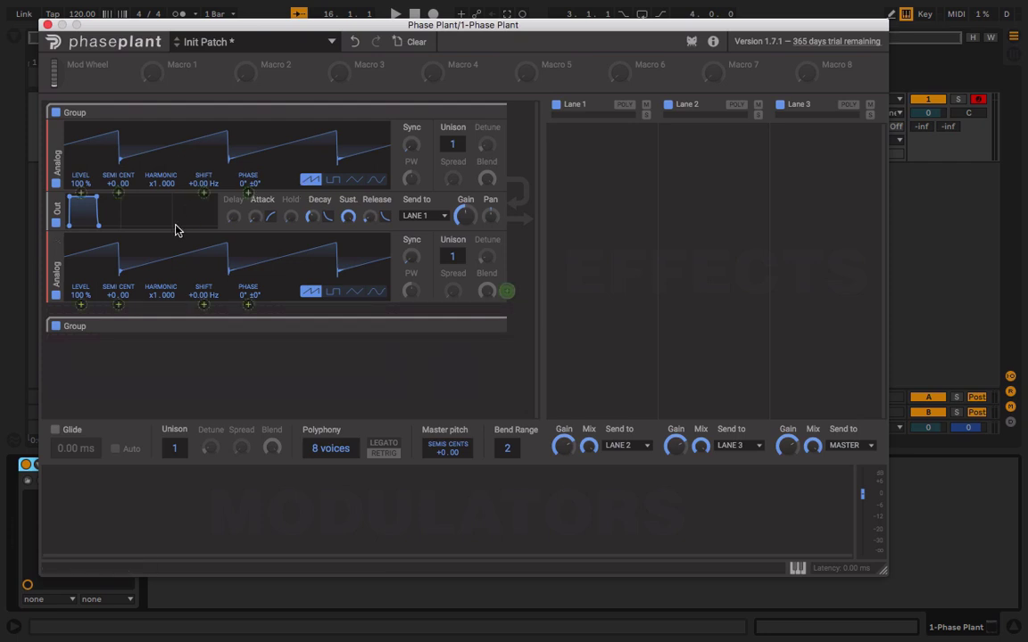
pyautogui.moveTo(204, 192); pyautogui.dragTo(204, 157)
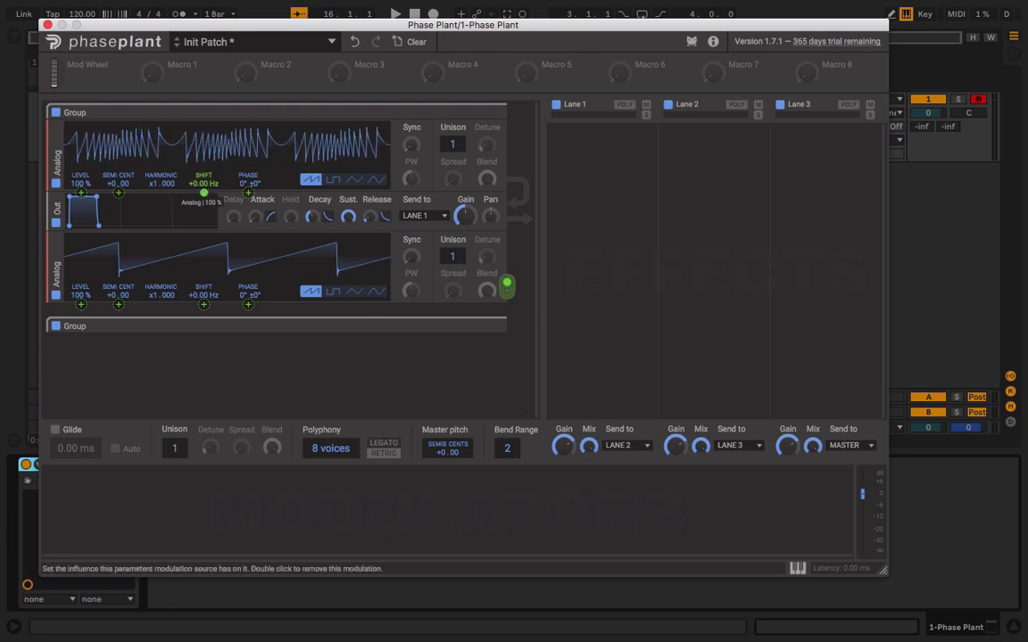
pyautogui.doubleClick(204, 194)
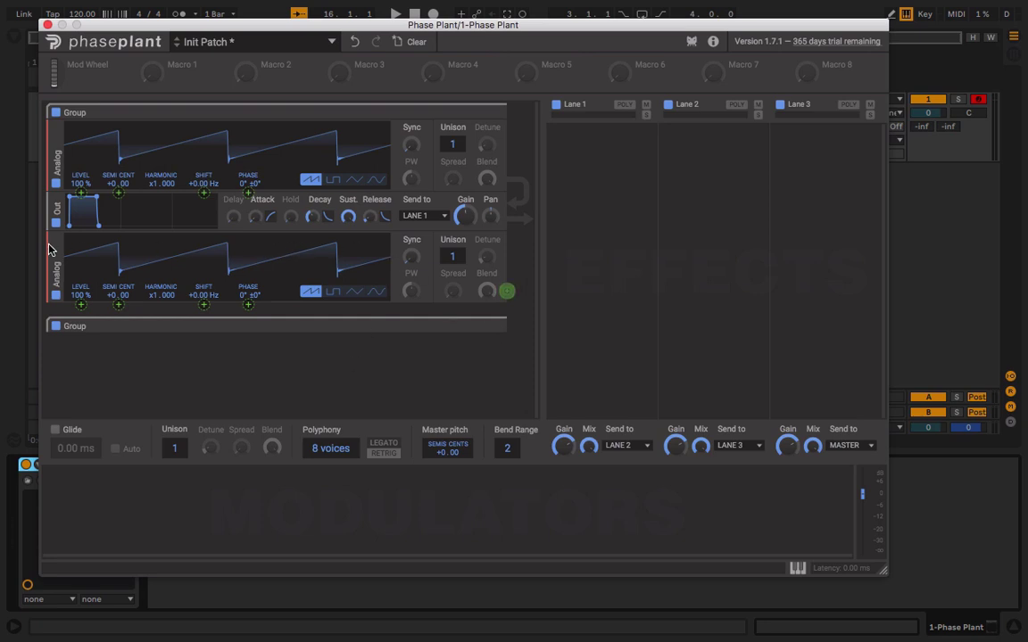
pyautogui.moveTo(49, 219); pyautogui.dragTo(50, 357)
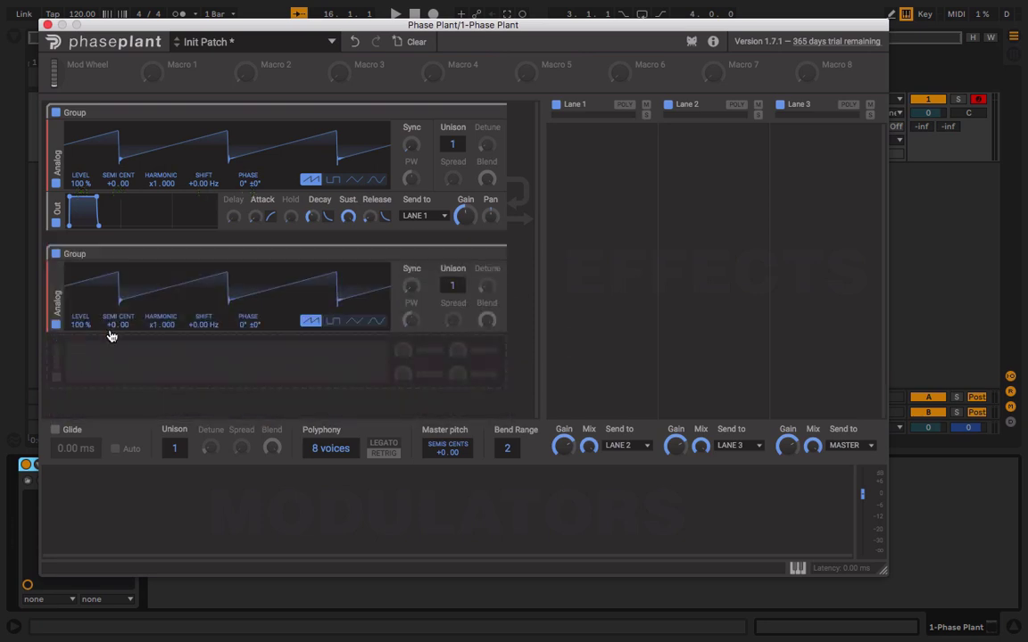
# Step: Switch both oscillators to sine and add an Output envelope to the second oscillator
pyautogui.click(375, 321)
pyautogui.click(376, 179)
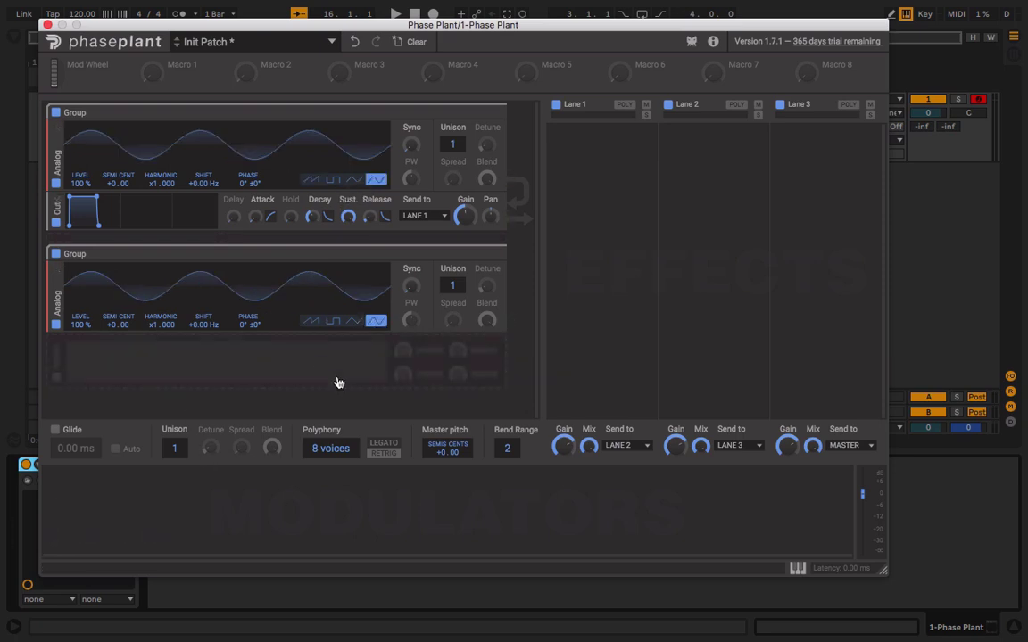
pyautogui.click(218, 355)
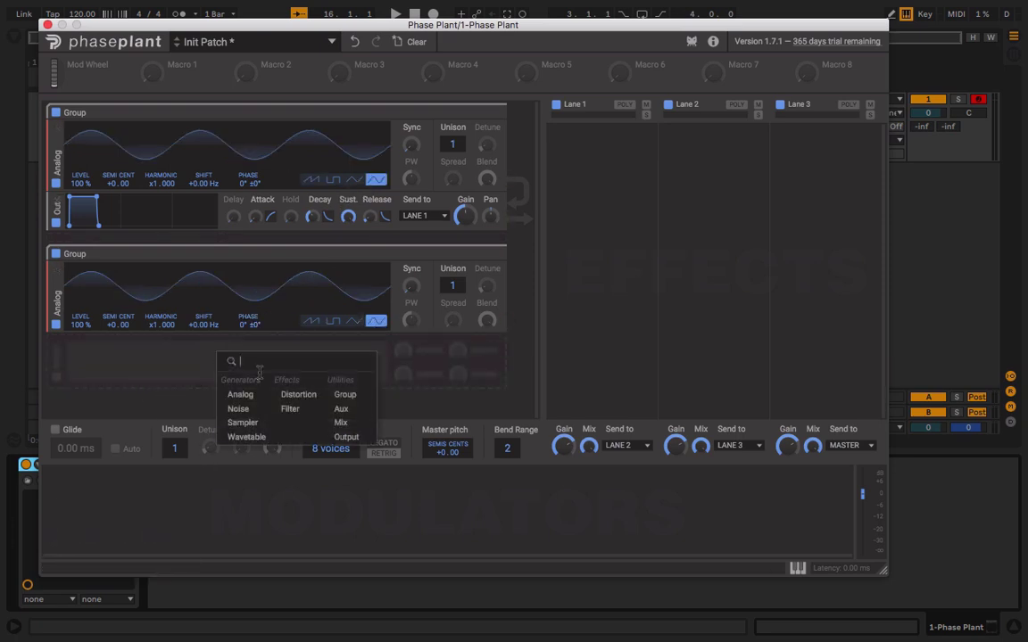
pyautogui.click(345, 440)
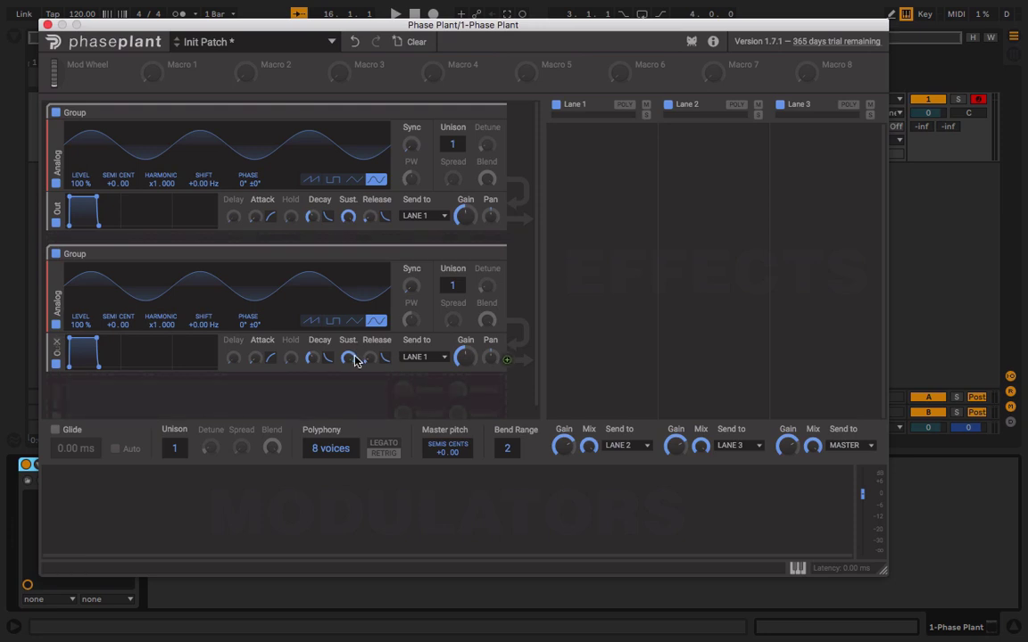
# Step: Drop the second oscillator's envelope sustain to 5% and lengthen its attack for a slow rise
pyautogui.moveTo(348, 357); pyautogui.dragTo(348, 411)
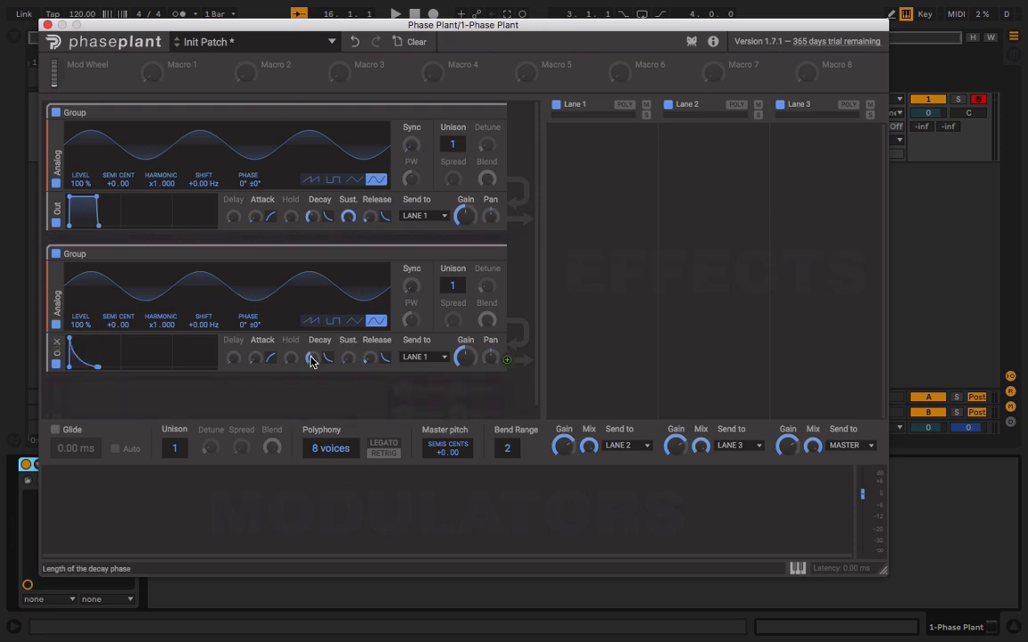
pyautogui.moveTo(255, 360); pyautogui.dragTo(255, 361)
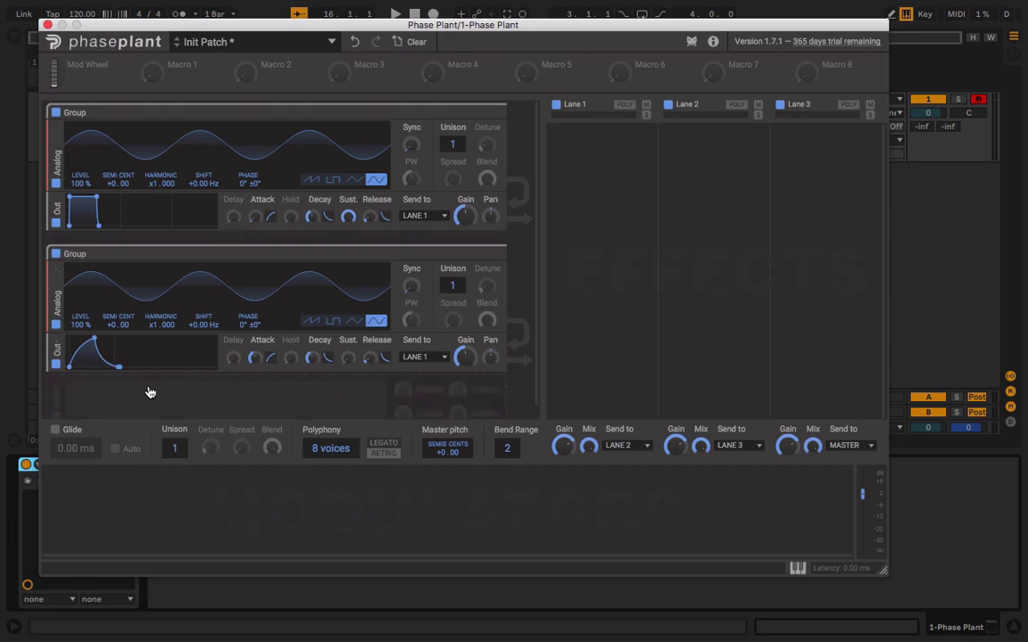
pyautogui.click(133, 496)
# Step: Add an LFO modulator with a Triangle shape
pyautogui.click(170, 509)
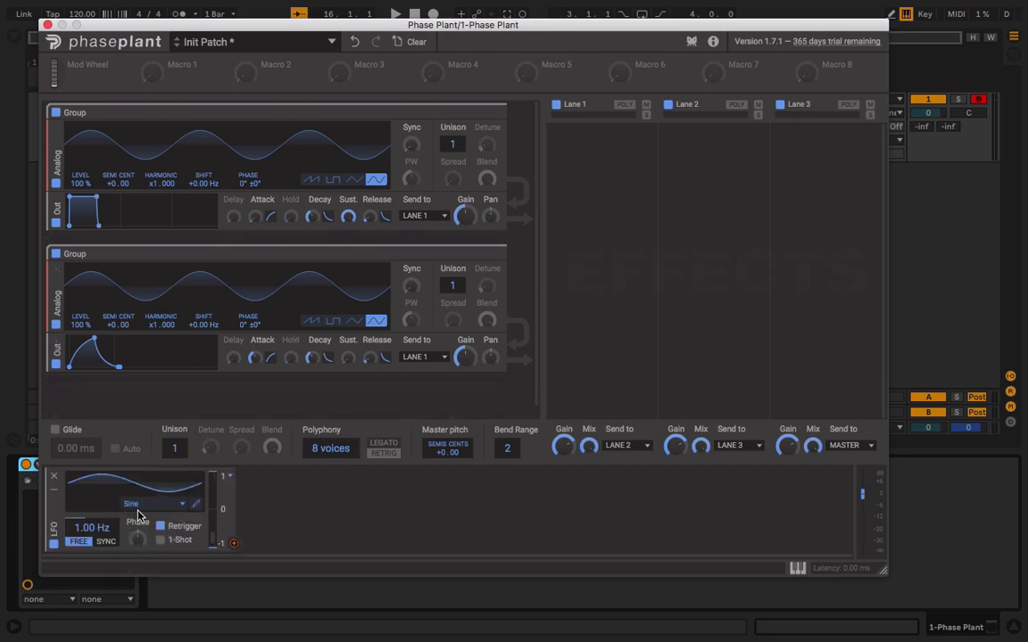
pyautogui.click(139, 509)
pyautogui.click(161, 544)
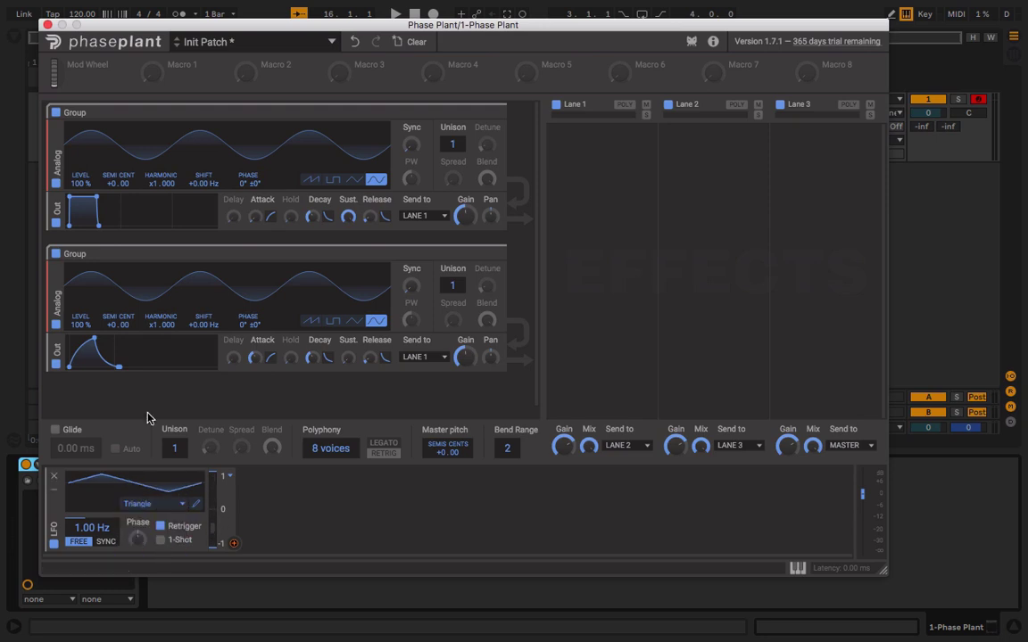
# Step: Remove the second oscillator's output, set its level to 0%, and route it to the first oscillator's Shift
pyautogui.click(55, 347)
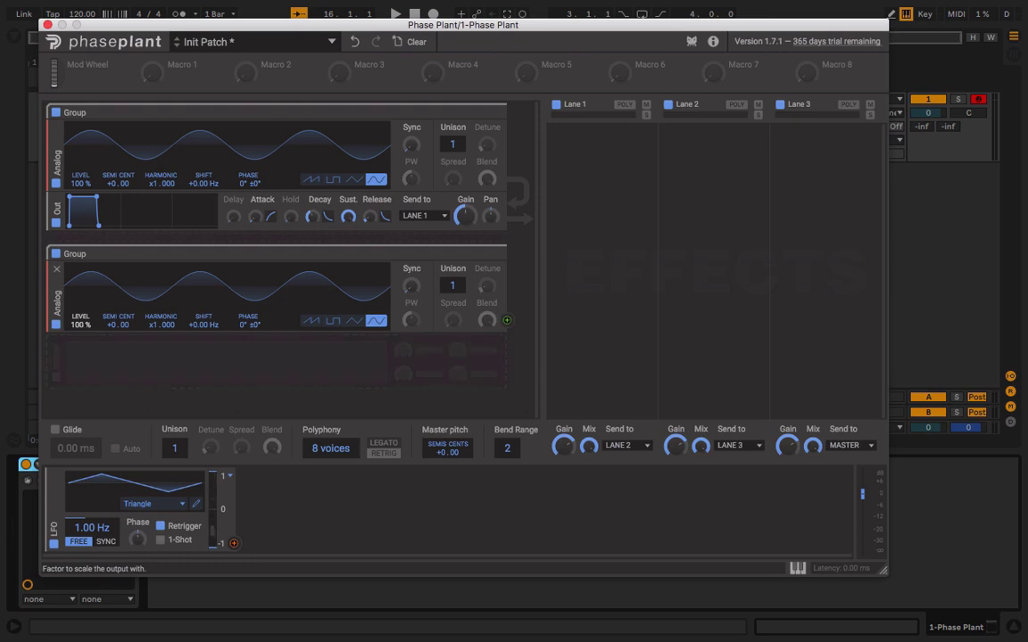
pyautogui.moveTo(80, 324); pyautogui.dragTo(81, 357)
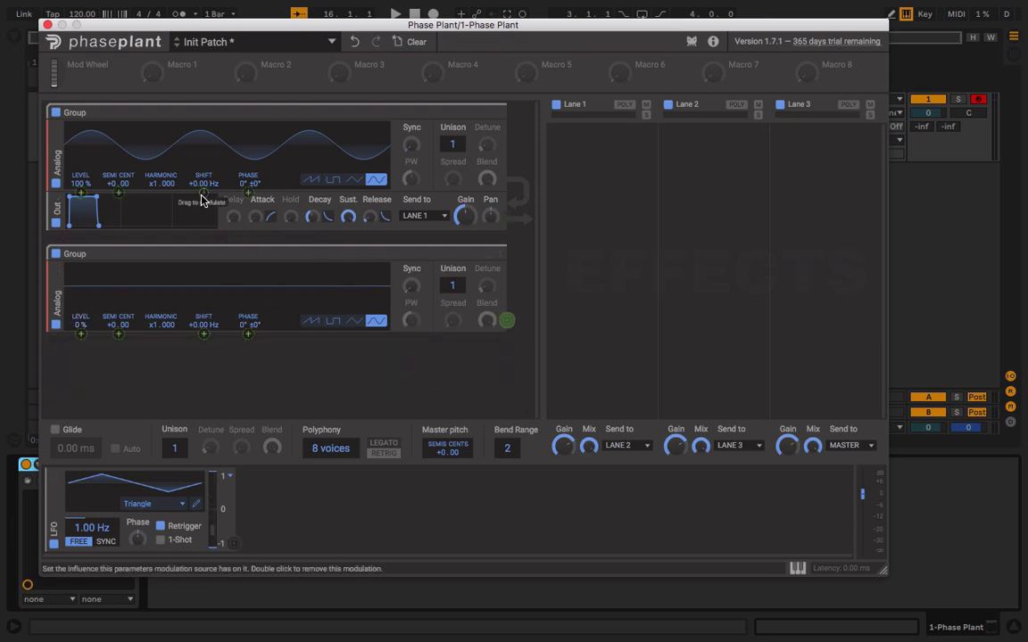
pyautogui.moveTo(204, 195); pyautogui.dragTo(203, 170)
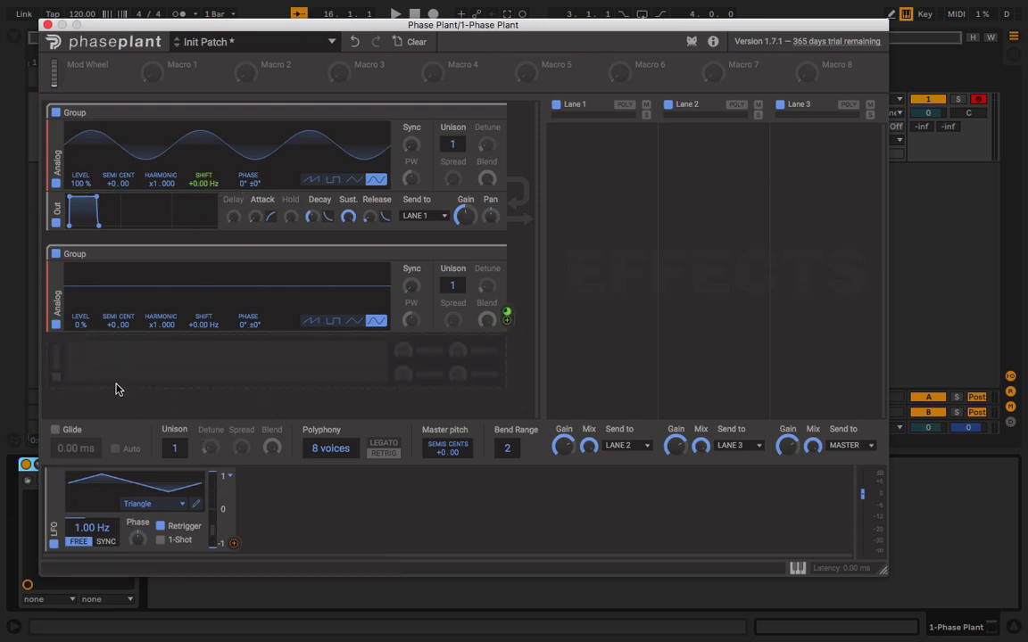
# Step: Route the LFO to the second oscillator's level, set master pitch to -12 semitones and harmonic to x2.000
pyautogui.moveTo(234, 542)
pyautogui.mouseDown()
pyautogui.moveTo(60, 348)
pyautogui.moveTo(83, 333)
pyautogui.moveTo(80, 306)
pyautogui.mouseUp()
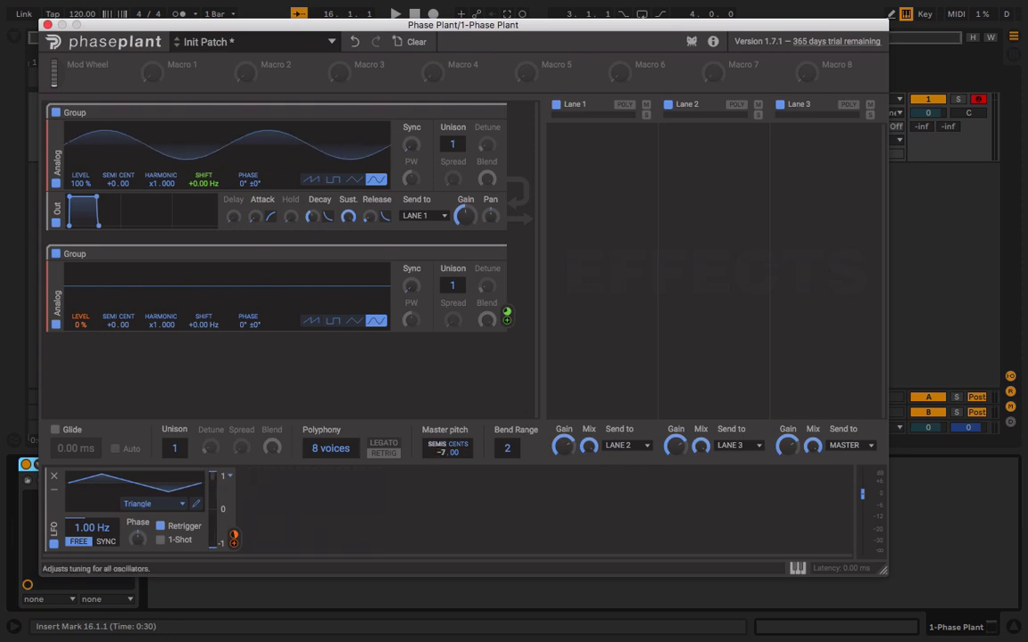
pyautogui.moveTo(436, 444); pyautogui.dragTo(437, 455)
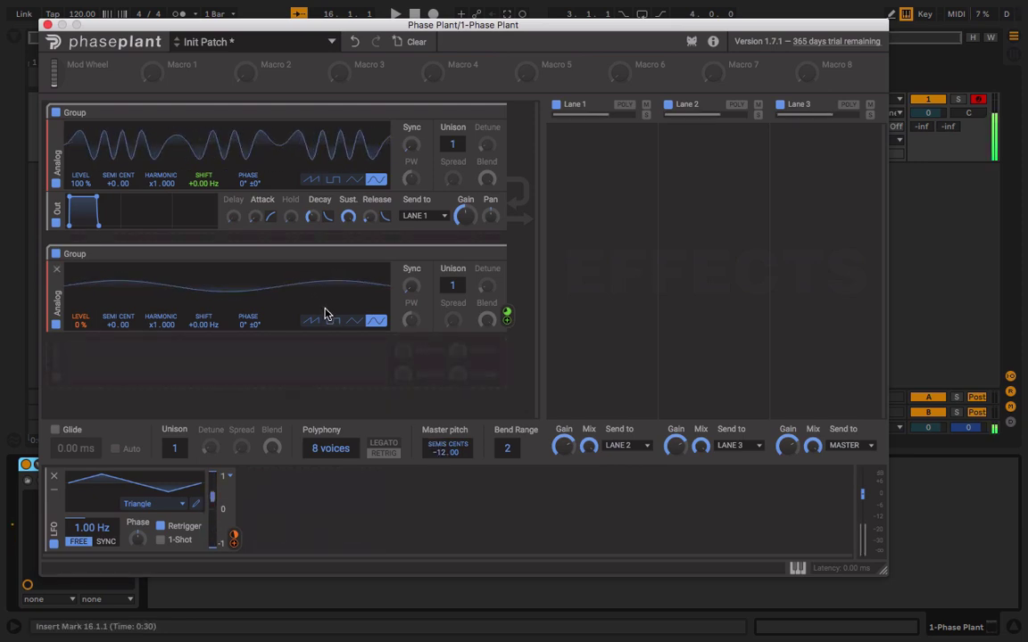
pyautogui.moveTo(157, 326)
pyautogui.mouseDown()
pyautogui.moveTo(157, 314)
pyautogui.moveTo(157, 326)
pyautogui.mouseUp()
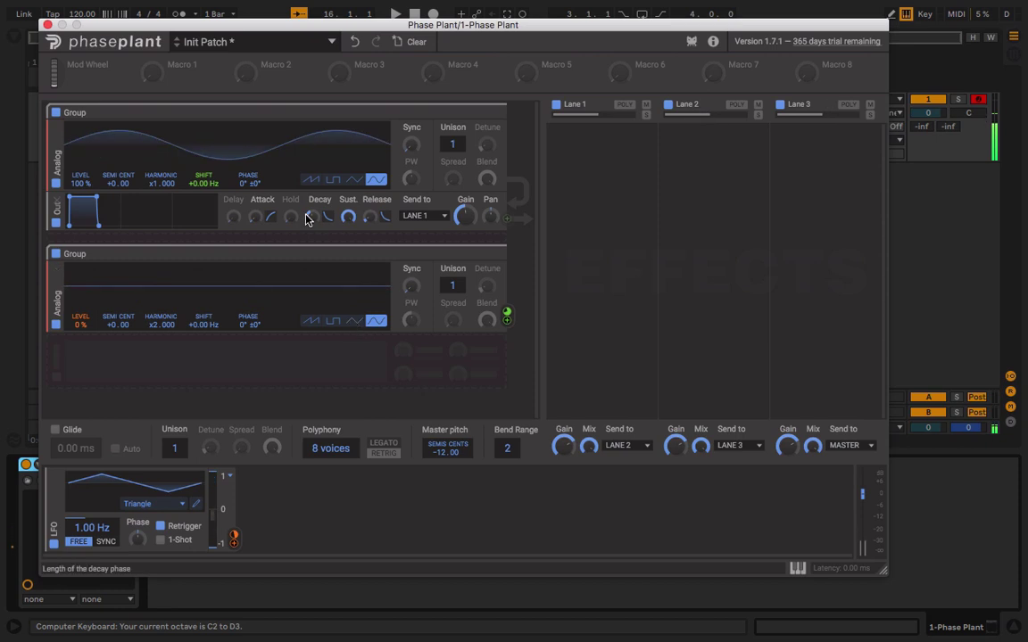
# Step: Replace the second oscillator group with a new sine-wave Analog oscillator
pyautogui.click(498, 254)
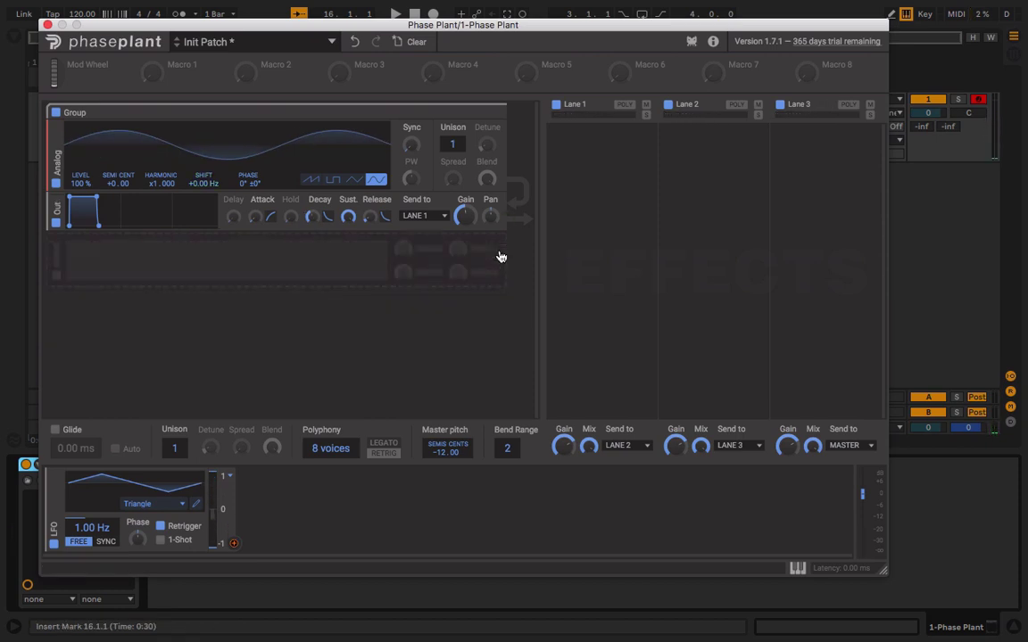
pyautogui.click(388, 271)
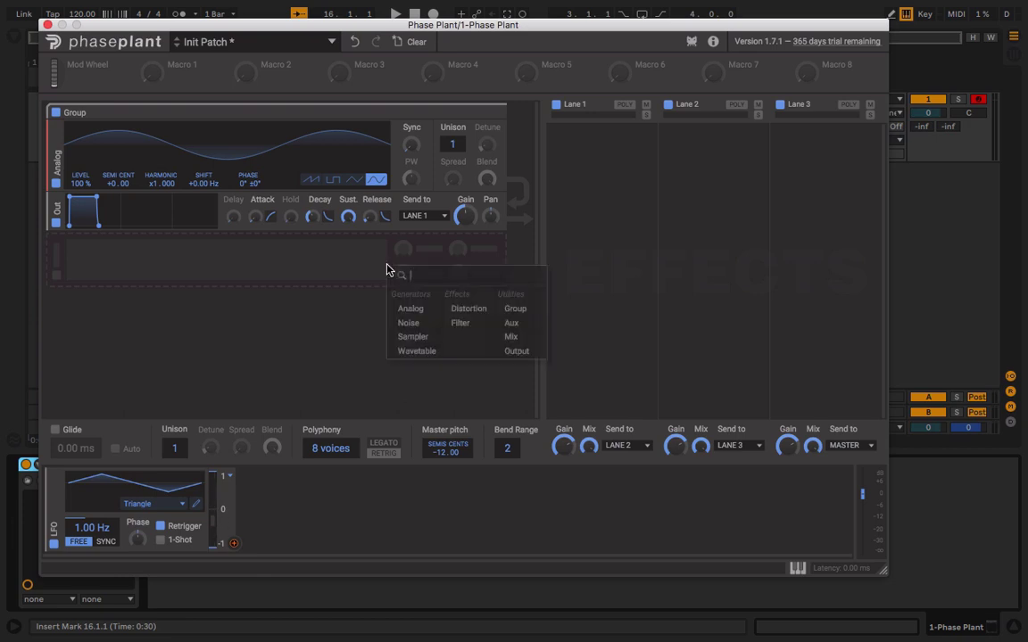
pyautogui.click(424, 316)
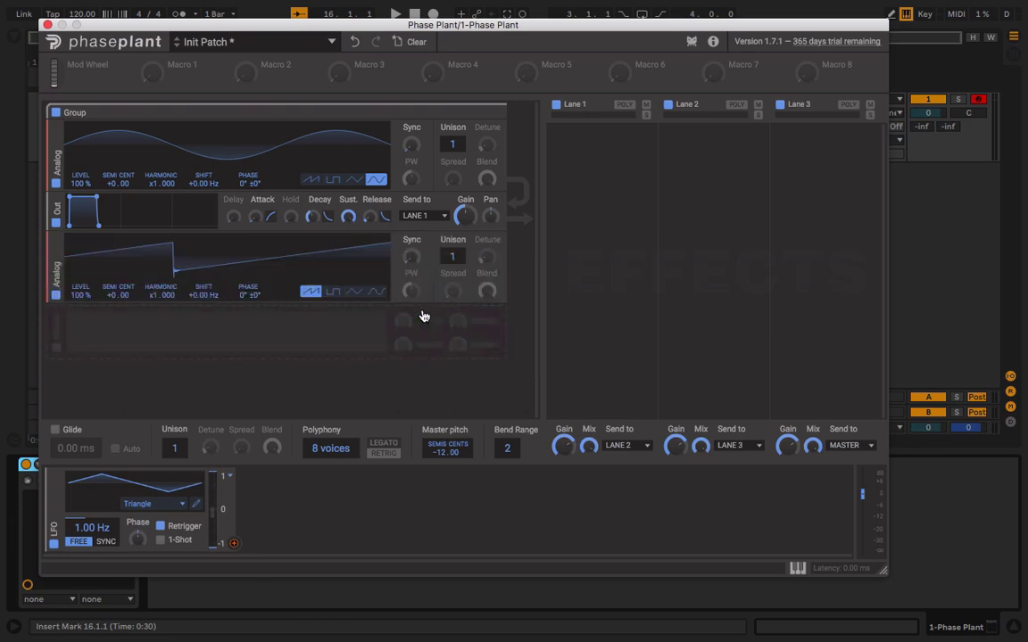
pyautogui.click(377, 293)
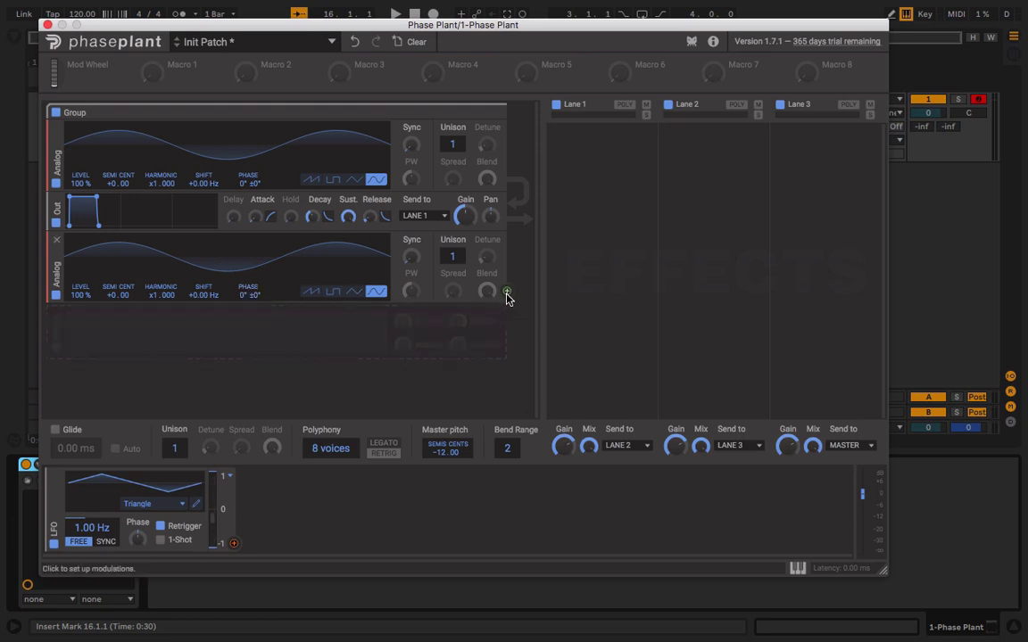
# Step: Route the new oscillator to modulate the first oscillator's pitch and set its harmonic to x4.000
pyautogui.moveTo(506, 292); pyautogui.dragTo(117, 194)
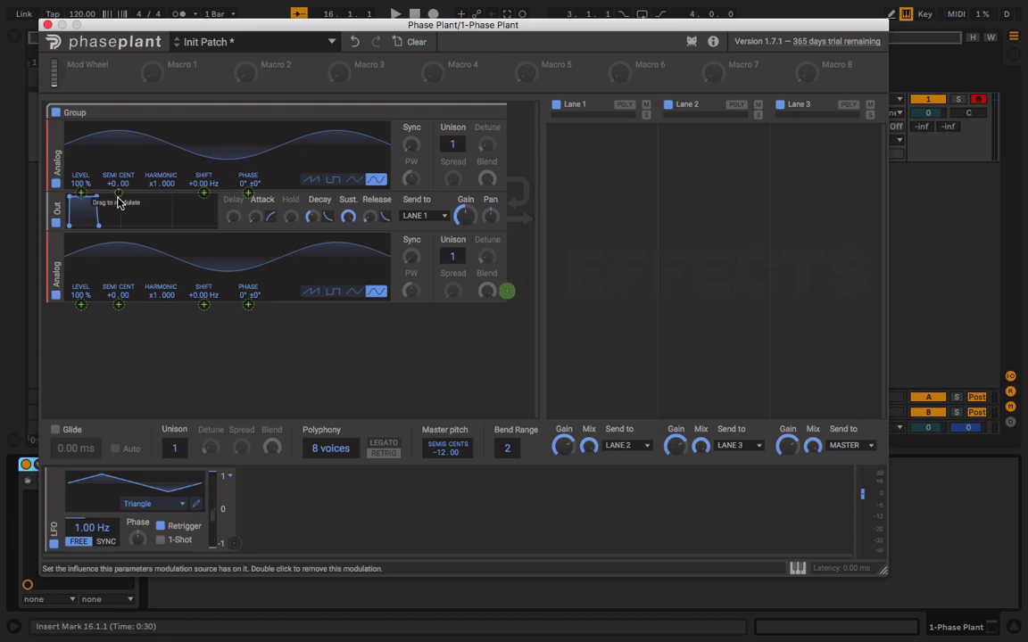
pyautogui.moveTo(120, 198); pyautogui.dragTo(119, 183)
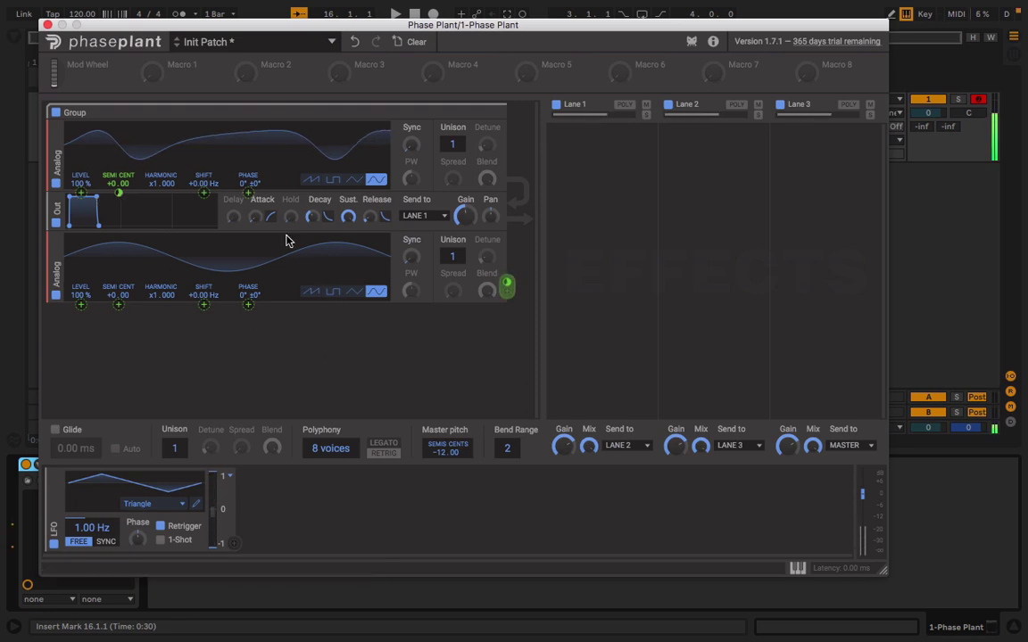
pyautogui.press('x')
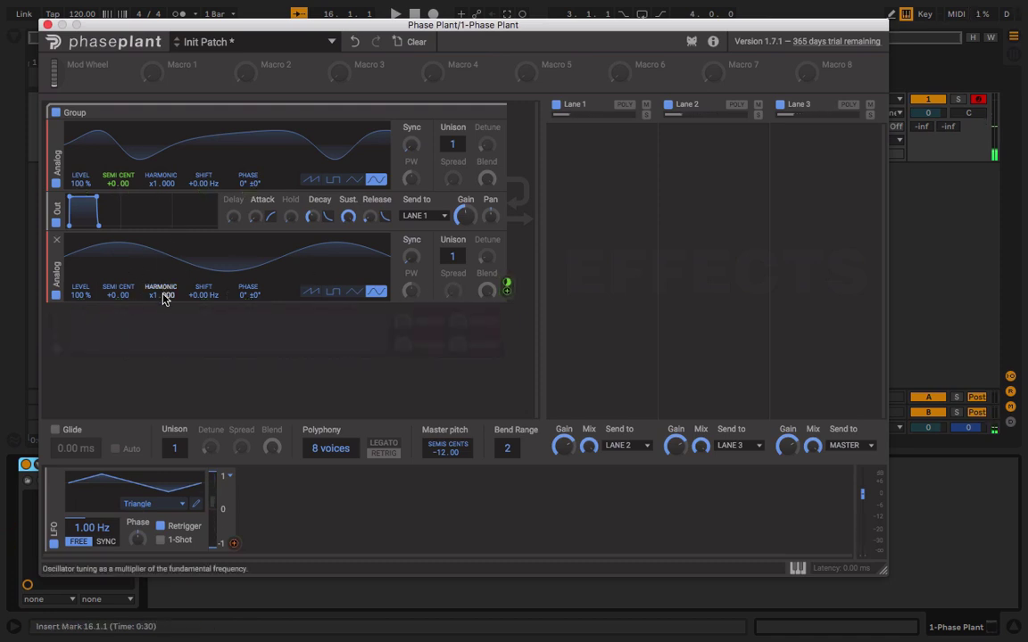
pyautogui.moveTo(161, 294); pyautogui.dragTo(161, 259)
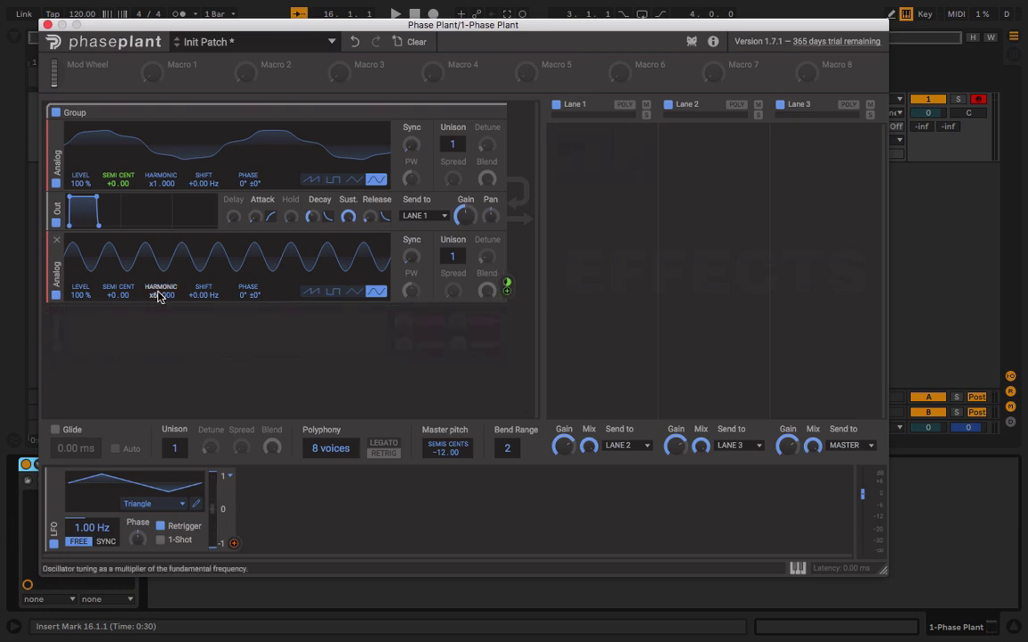
# Step: Replace the second oscillator with a new Analog saw and set the first oscillator's level to 0%
pyautogui.click(58, 243)
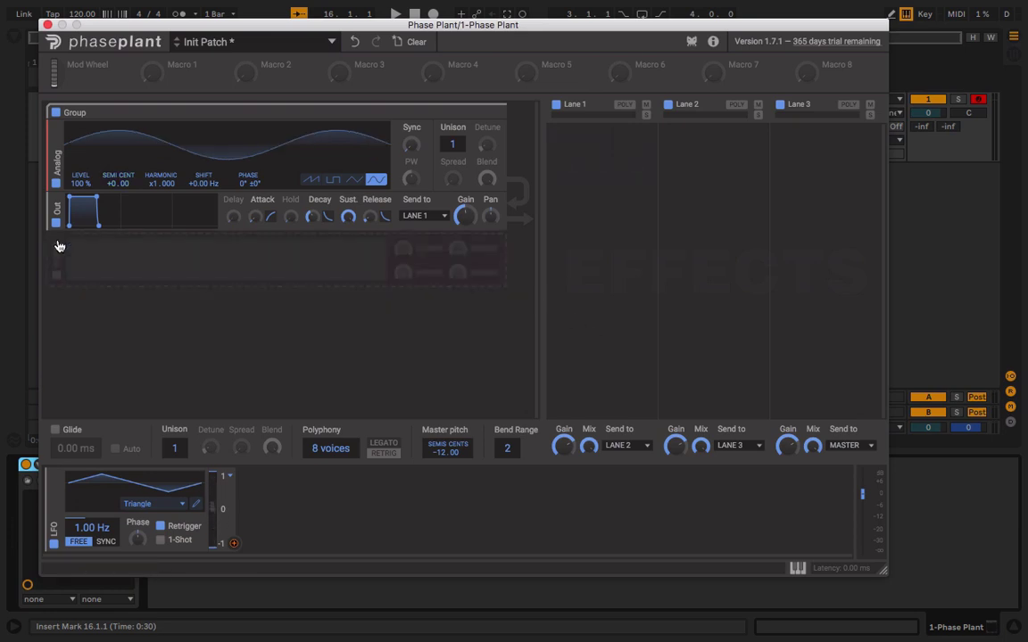
pyautogui.click(184, 270)
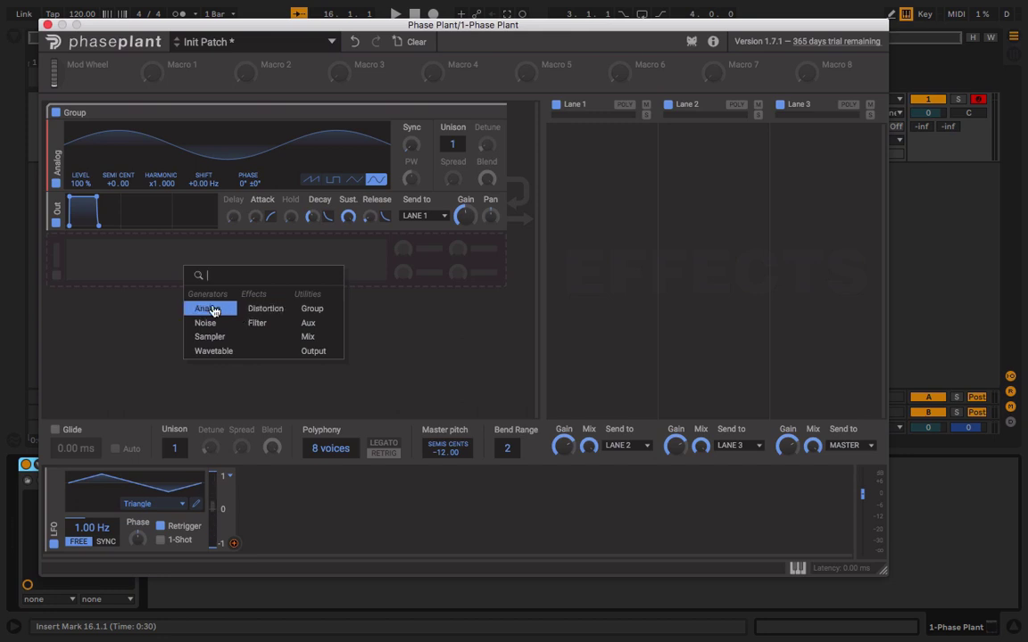
pyautogui.click(215, 309)
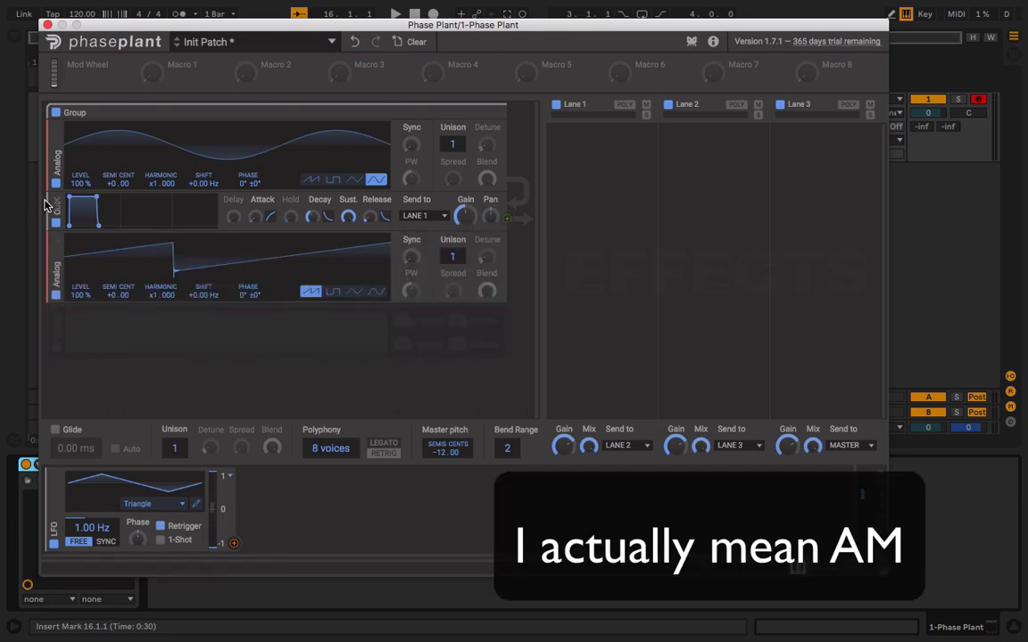
pyautogui.moveTo(80, 183); pyautogui.dragTo(84, 188)
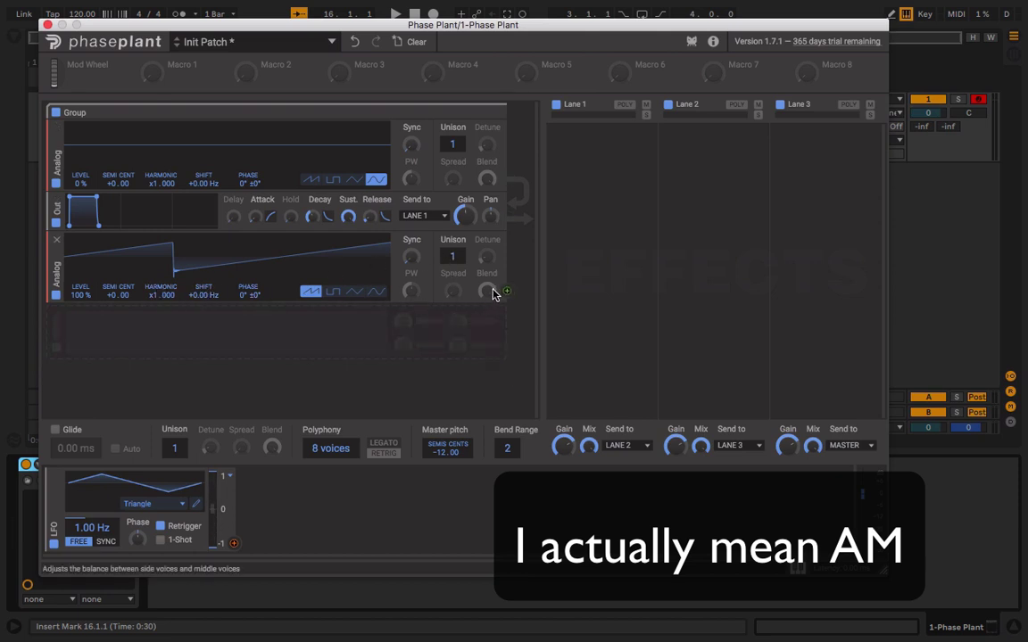
# Step: Route the saw to amplitude-modulate the first oscillator's level up to 200%, with harmonic x3.000
pyautogui.moveTo(506, 291); pyautogui.dragTo(77, 176)
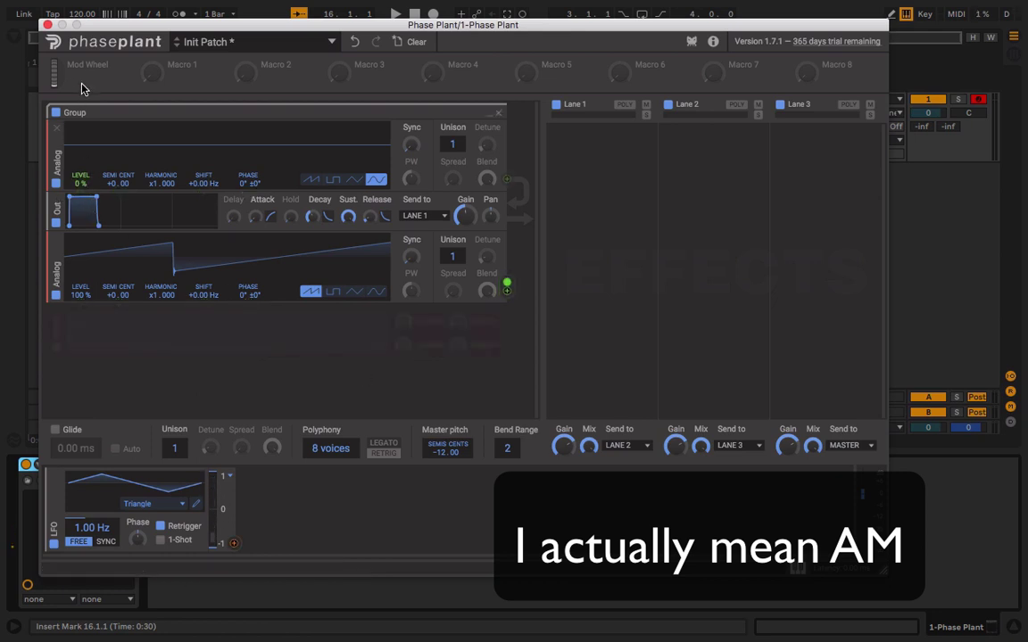
pyautogui.moveTo(79, 177); pyautogui.dragTo(79, 133)
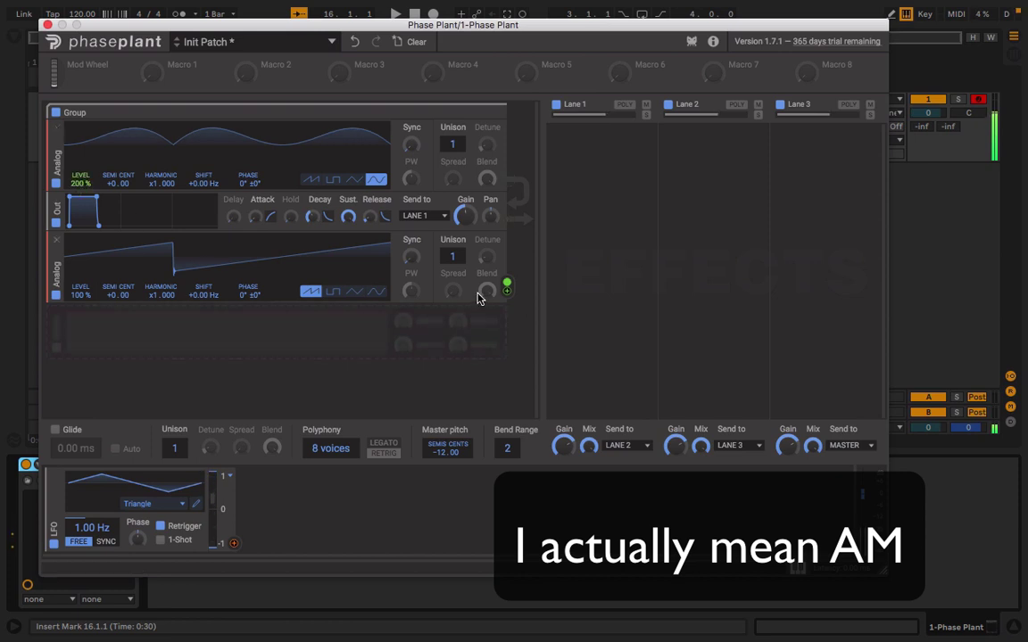
pyautogui.moveTo(143, 297); pyautogui.dragTo(142, 272)
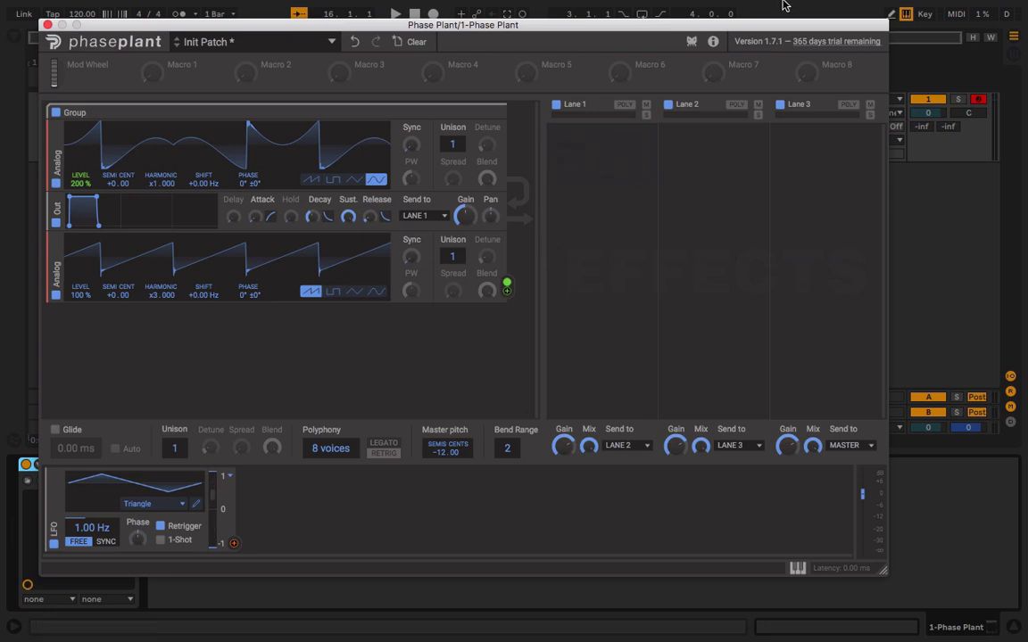
# Step: Open the ScreenFlow menu-bar menu to reach Stop Record
pyautogui.moveTo(669, 5)
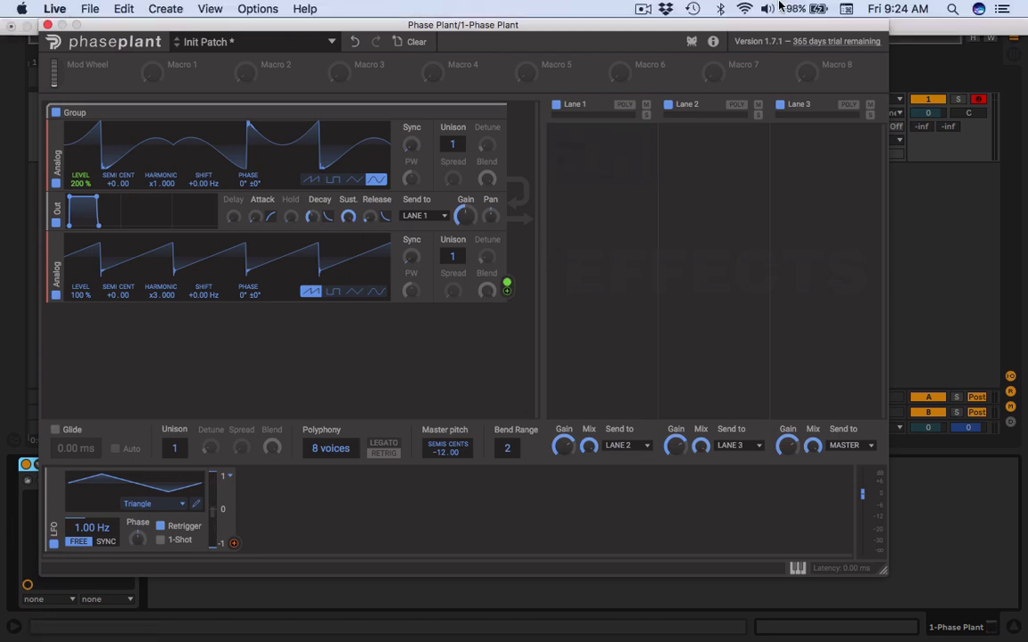
pyautogui.click(643, 11)
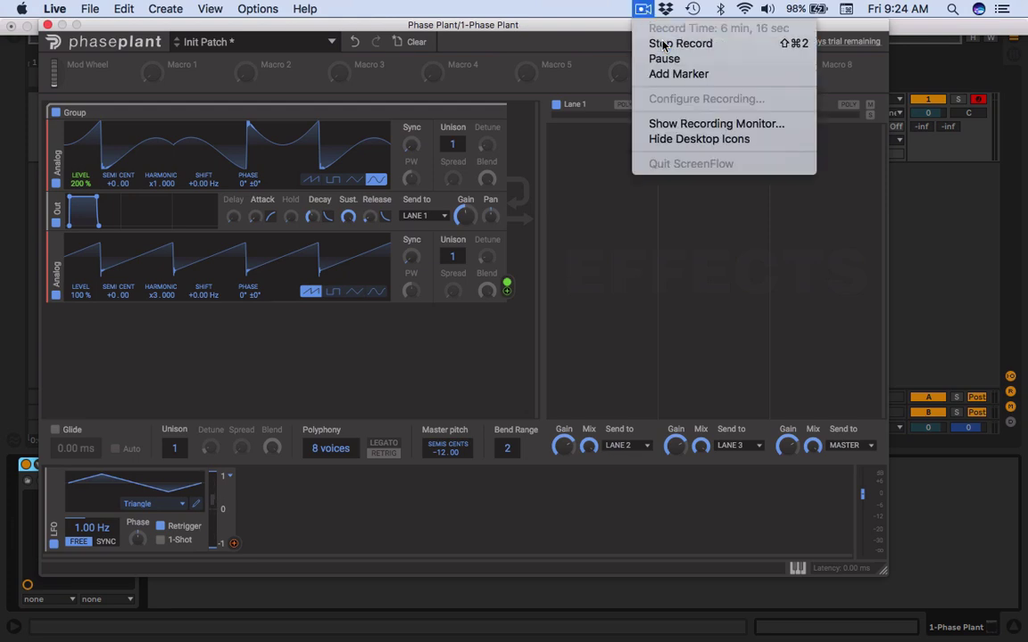